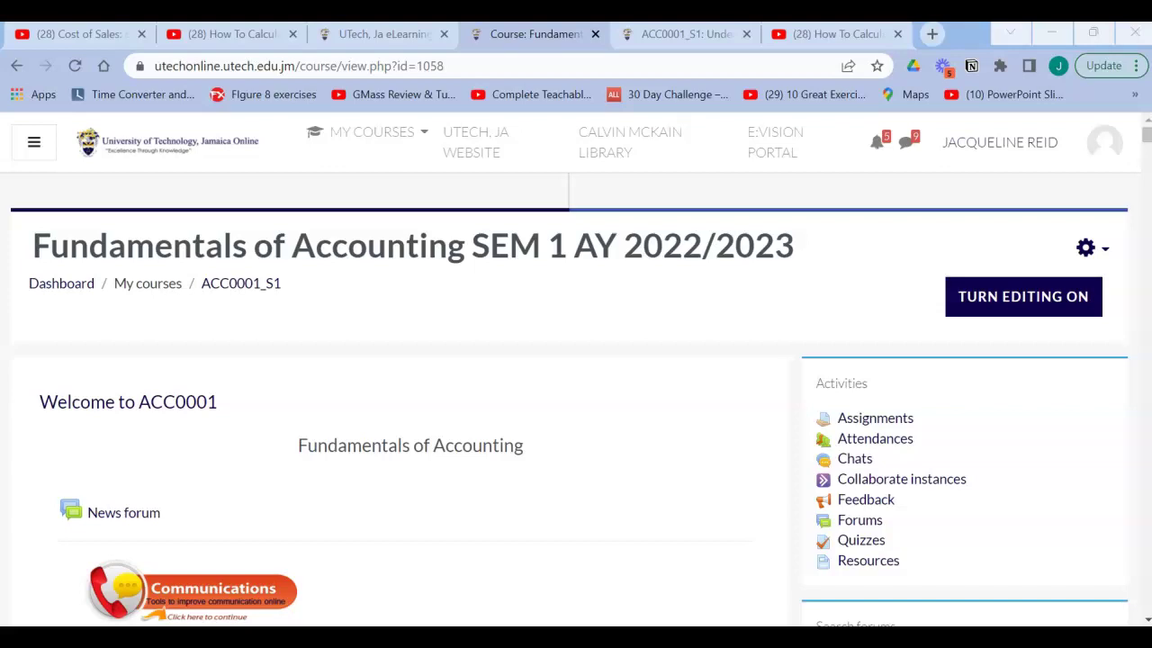
- Switch to the Sample Learning Path document in Word and review the Unit 5 learning path table
{"action": "mouse_move", "coordinate": [612, 637]}
{"action": "mouse_move", "coordinate": [528, 609]}
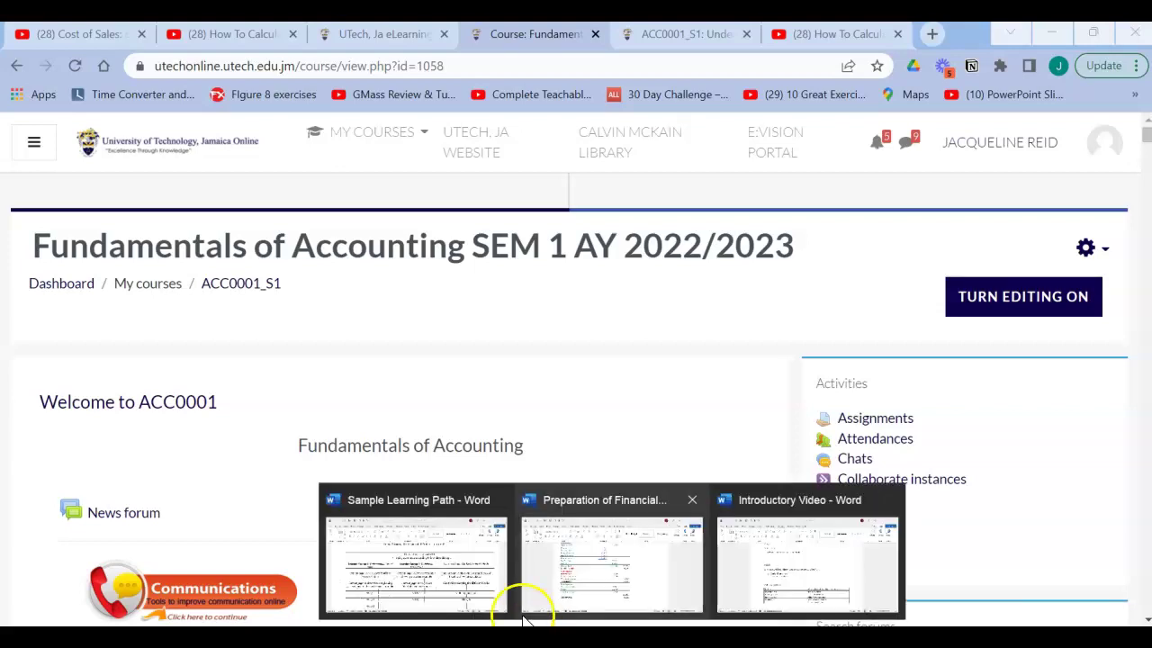
{"action": "left_click", "coordinate": [447, 583]}
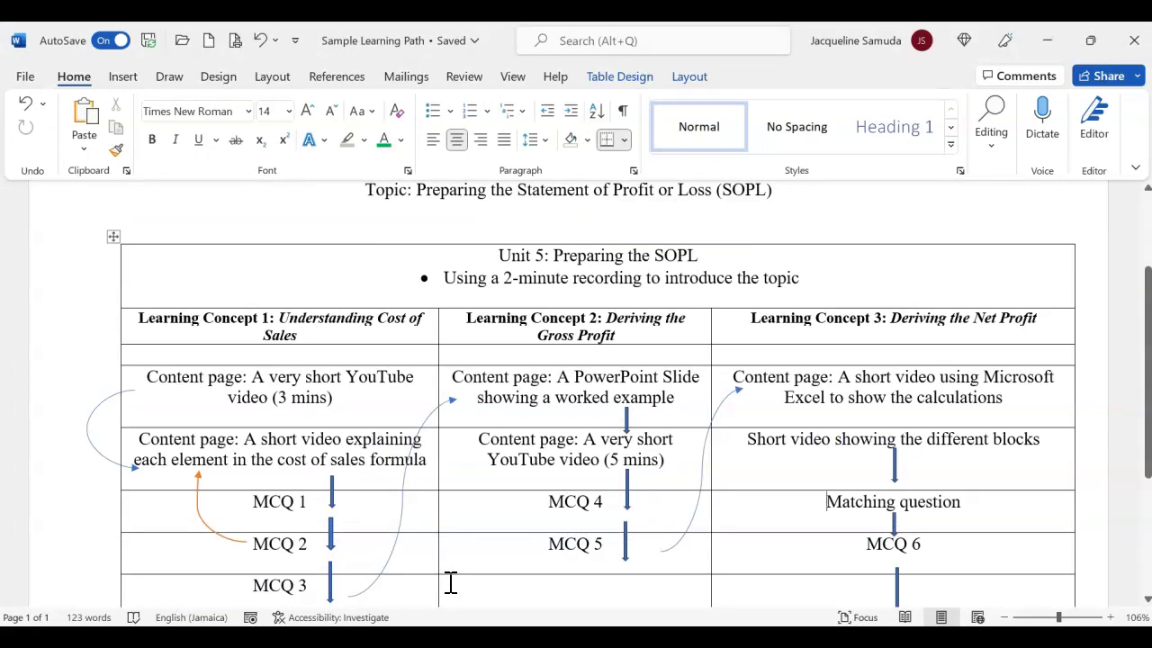
{"action": "scroll", "coordinate": [451, 584], "scroll_direction": "down", "scroll_amount": 2}
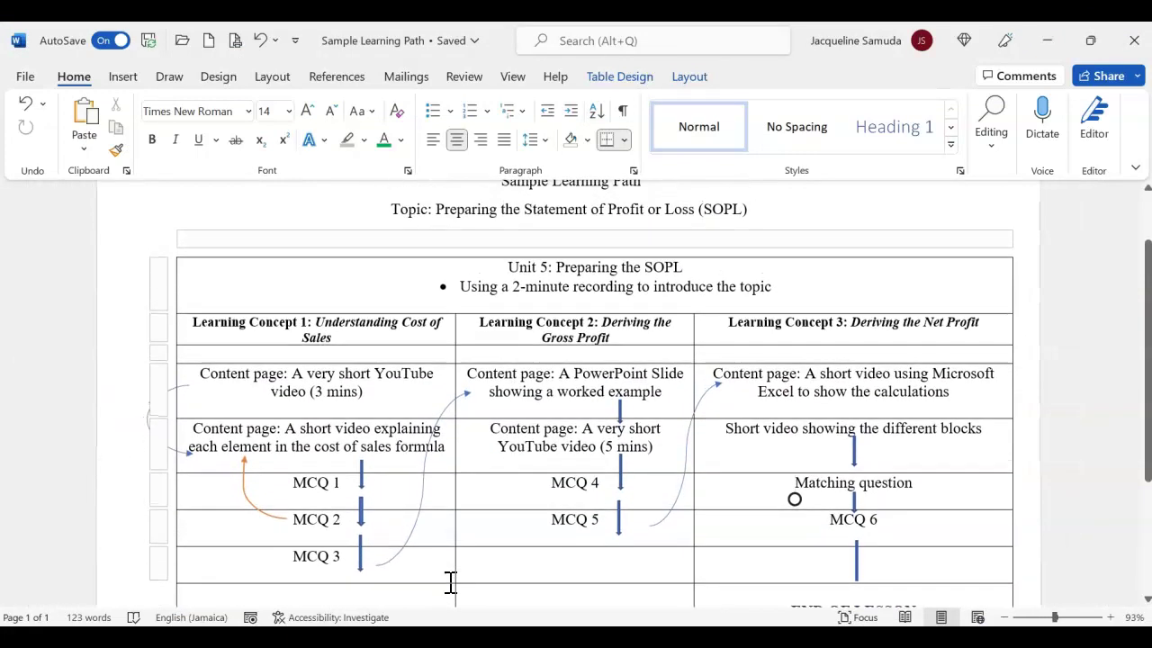
{"action": "scroll", "coordinate": [451, 583], "scroll_direction": "down", "scroll_amount": 1}
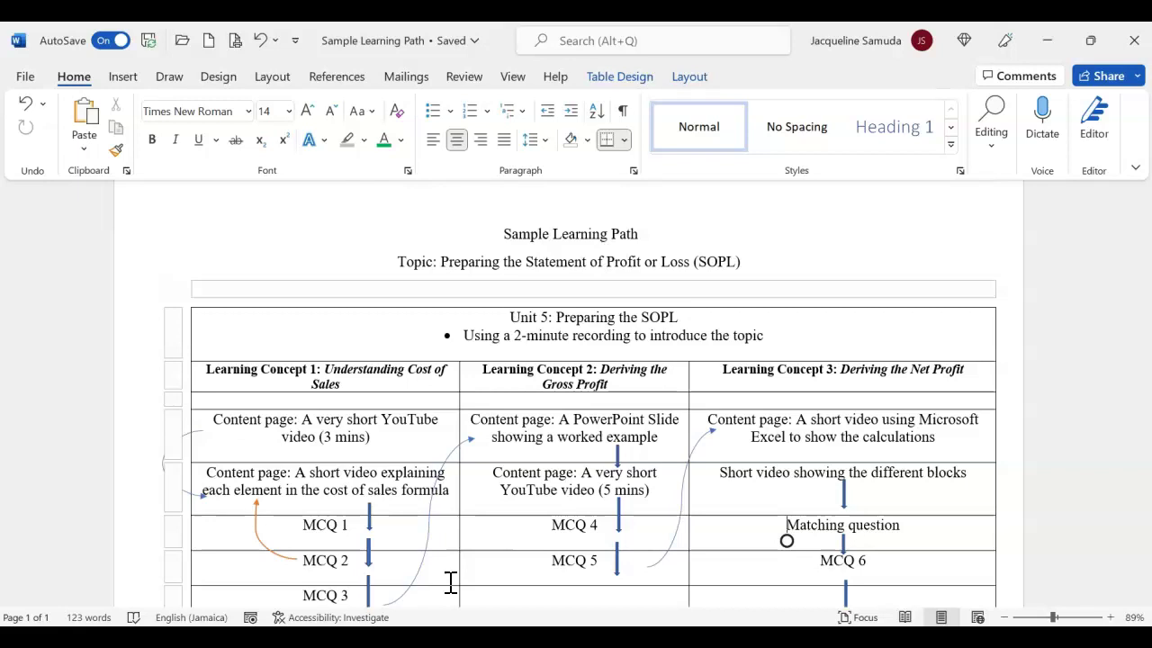
{"action": "left_click", "coordinate": [720, 480]}
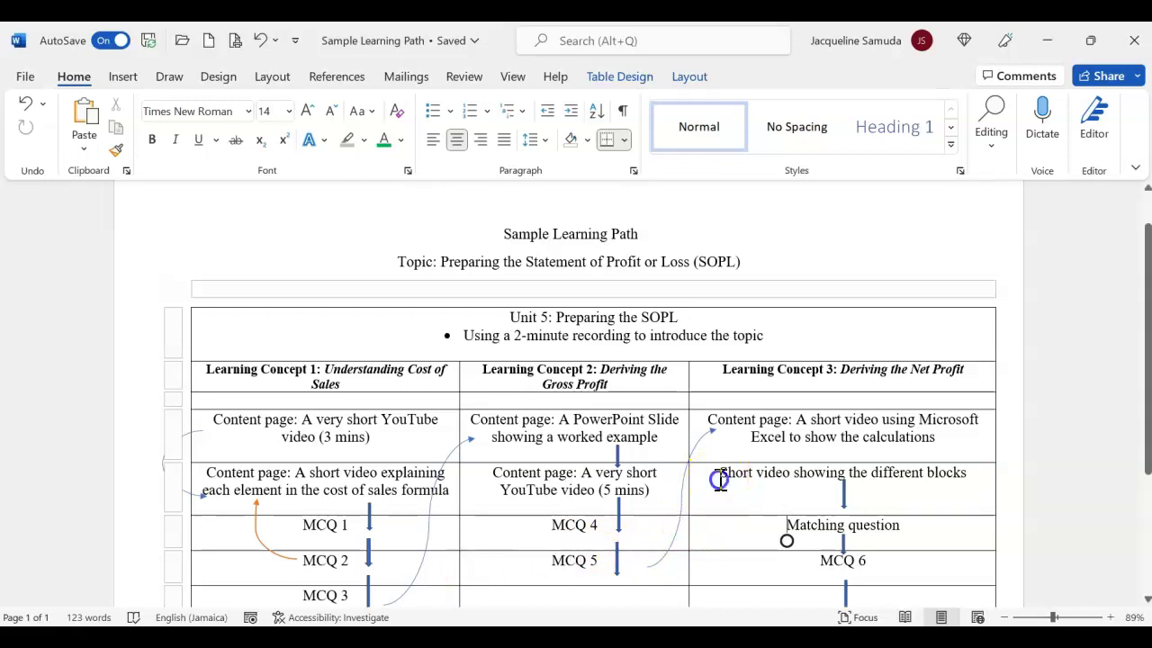
{"action": "left_click", "coordinate": [720, 480]}
{"action": "type", "text": "Cont"}
{"action": "key", "text": "BackSpace"}
{"action": "key", "text": "BackSpace"}
{"action": "key", "text": "BackSpace"}
{"action": "key", "text": "BackSpace"}
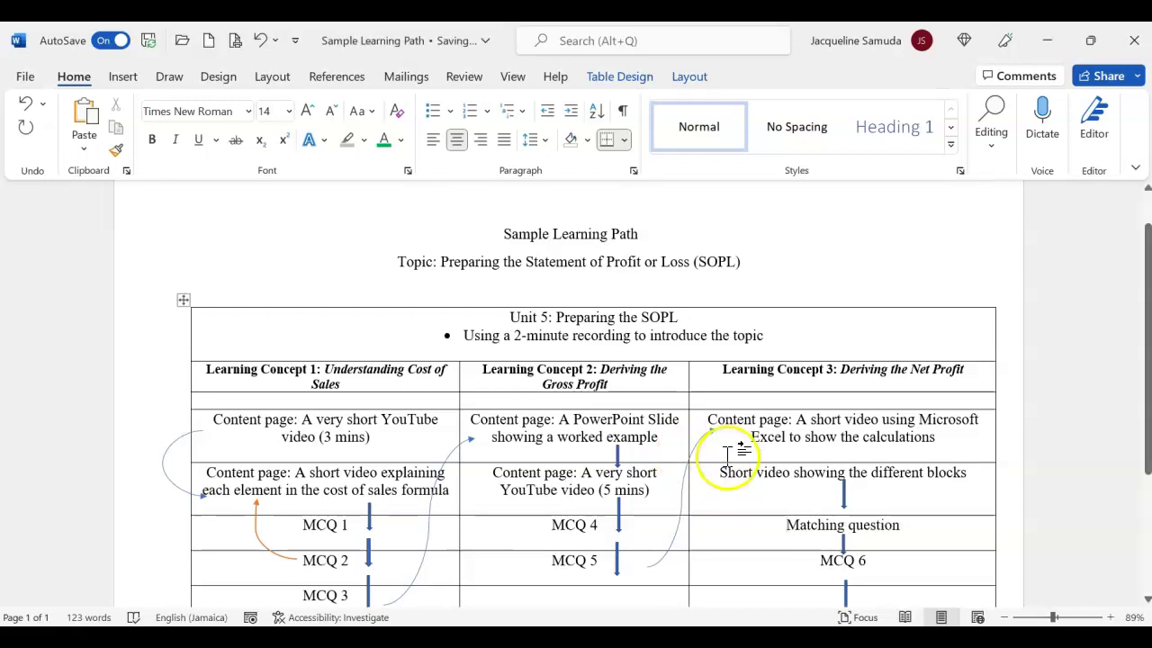
{"action": "left_click", "coordinate": [724, 475]}
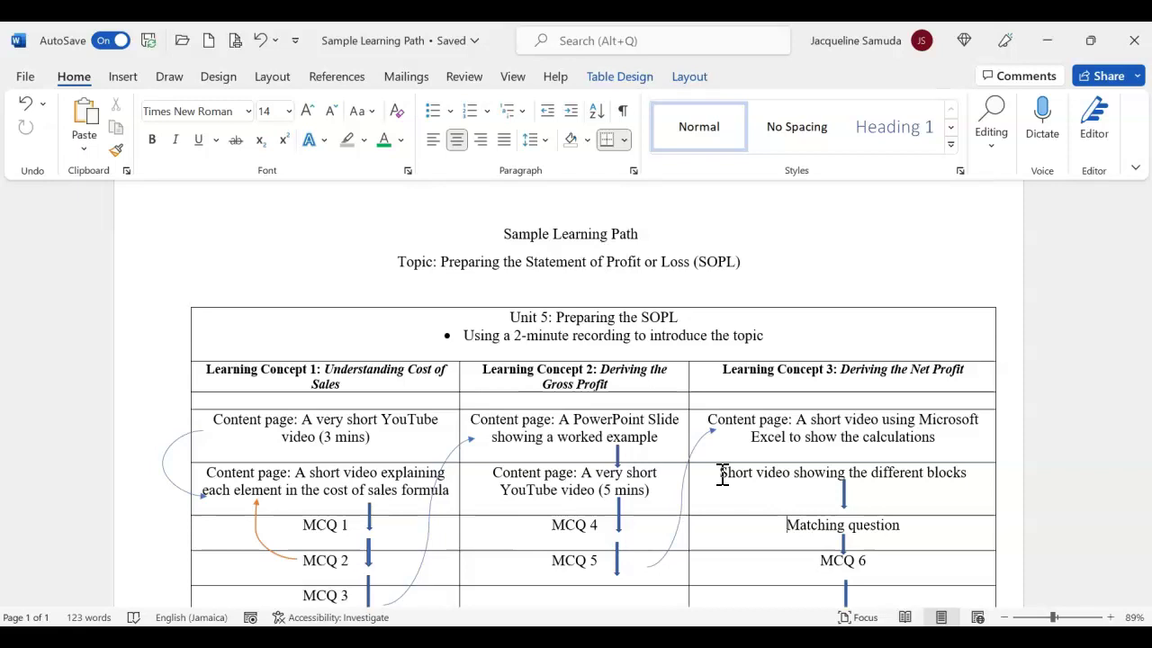
{"action": "scroll", "coordinate": [721, 477], "scroll_direction": "down", "scroll_amount": 1}
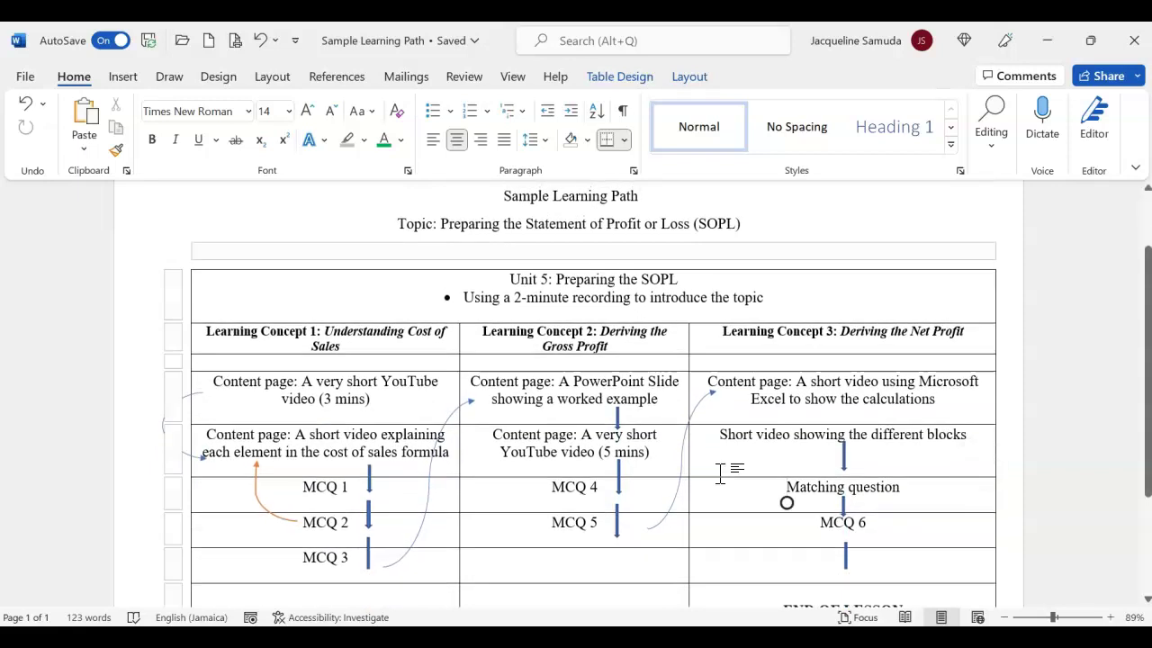
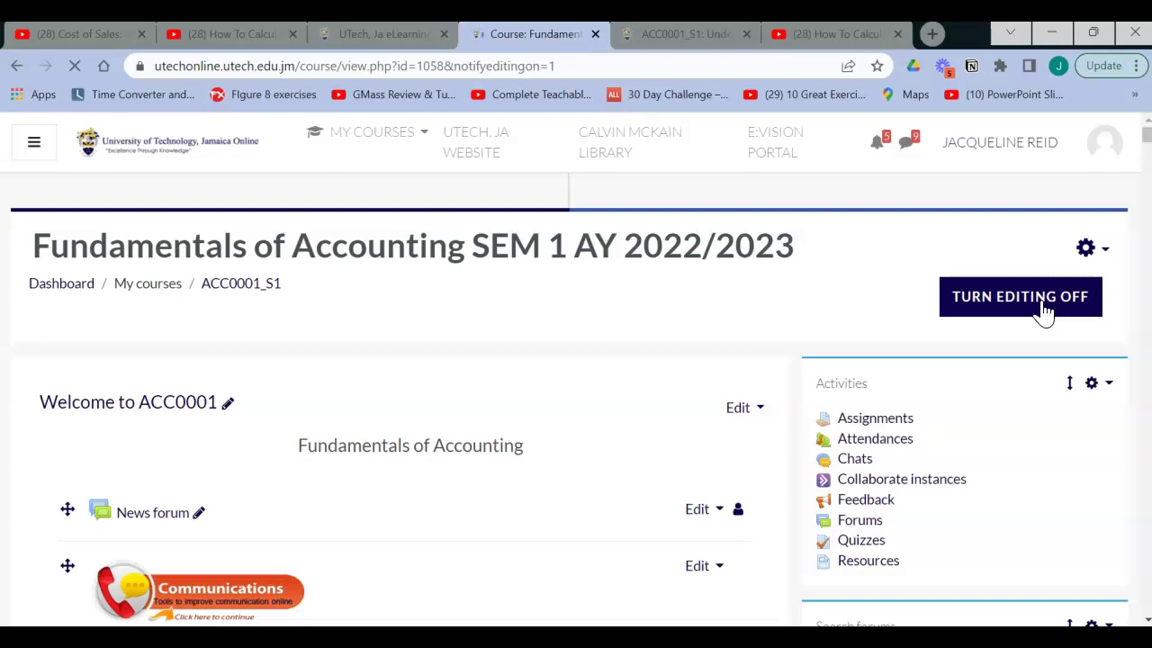
- Add a new Lesson activity to the course section "Unit 5: Preparation of Financial Statements for a Sole Trader"
{"action": "scroll", "coordinate": [1044, 309], "scroll_direction": "down", "scroll_amount": 8}
{"action": "scroll", "coordinate": [751, 400], "scroll_direction": "down", "scroll_amount": 12}
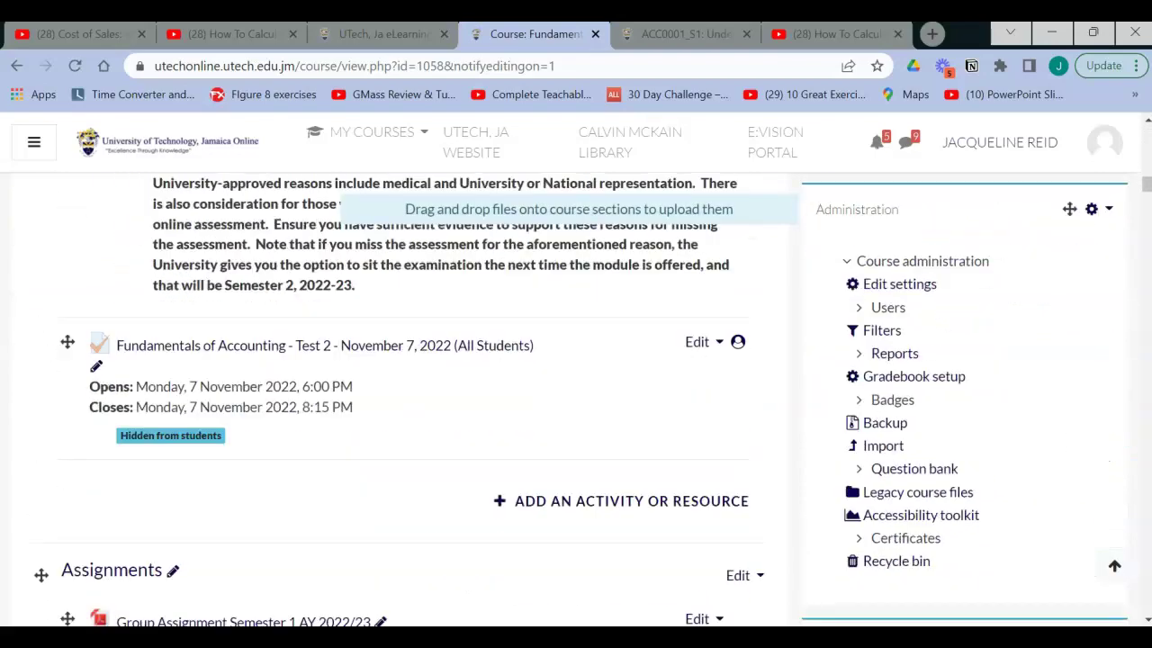
{"action": "scroll", "coordinate": [576, 400], "scroll_direction": "down", "scroll_amount": 15}
{"action": "scroll", "coordinate": [404, 399], "scroll_direction": "down", "scroll_amount": 15}
{"action": "scroll", "coordinate": [403, 399], "scroll_direction": "down", "scroll_amount": 15}
{"action": "scroll", "coordinate": [403, 399], "scroll_direction": "down", "scroll_amount": 15}
{"action": "scroll", "coordinate": [404, 396], "scroll_direction": "down", "scroll_amount": 15}
{"action": "scroll", "coordinate": [403, 396], "scroll_direction": "down", "scroll_amount": 4}
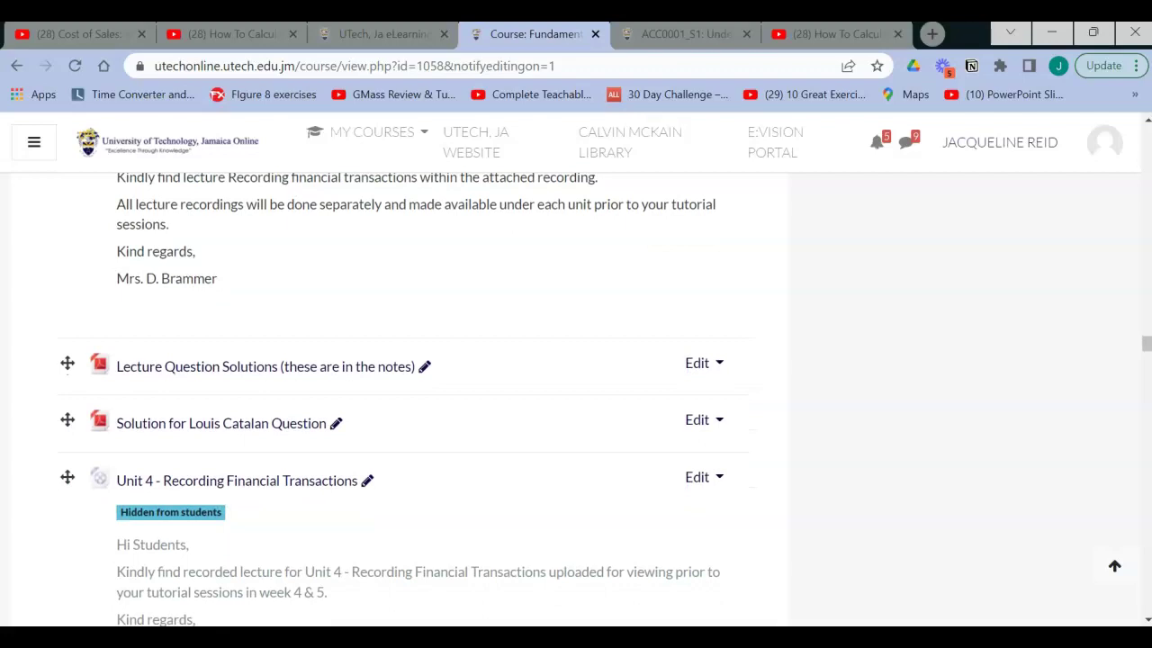
{"action": "scroll", "coordinate": [403, 400], "scroll_direction": "down", "scroll_amount": 7}
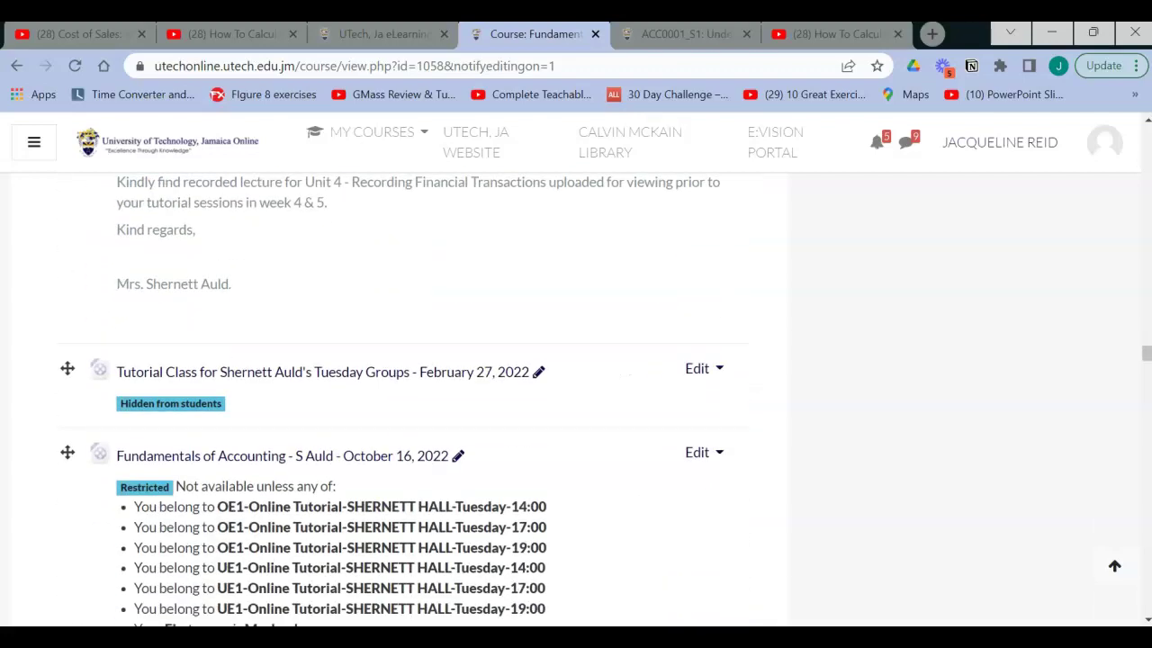
{"action": "scroll", "coordinate": [403, 399], "scroll_direction": "down", "scroll_amount": 3}
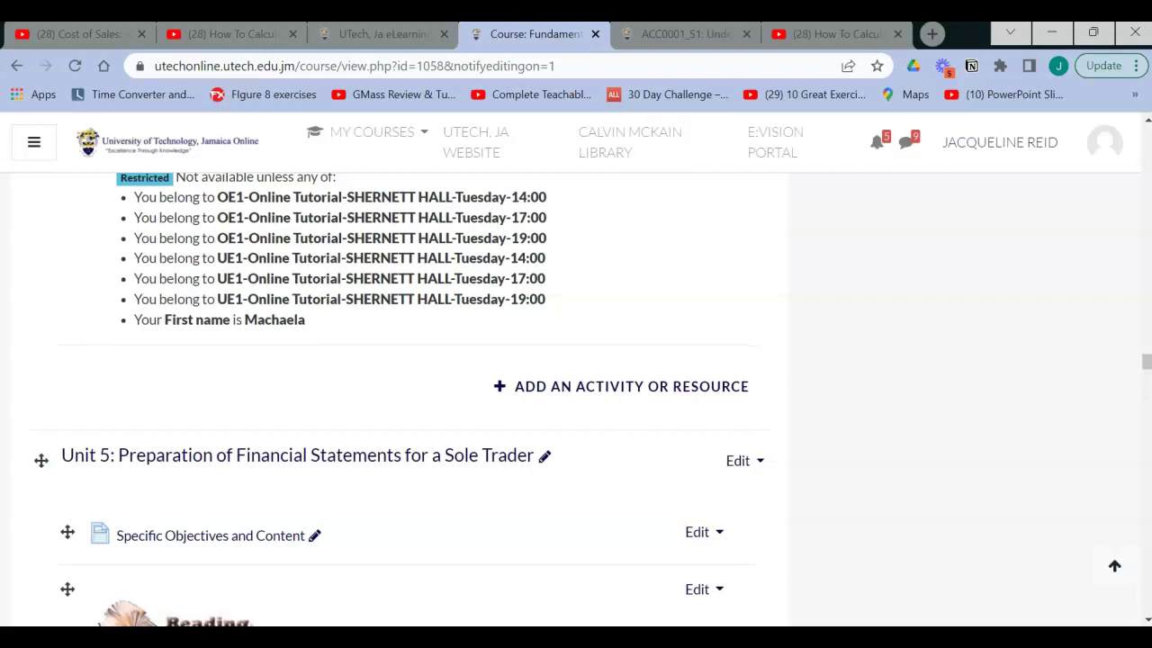
{"action": "scroll", "coordinate": [403, 399], "scroll_direction": "down", "scroll_amount": 5}
{"action": "scroll", "coordinate": [403, 399], "scroll_direction": "down", "scroll_amount": 7}
{"action": "scroll", "coordinate": [403, 400], "scroll_direction": "down", "scroll_amount": 1}
{"action": "scroll", "coordinate": [403, 400], "scroll_direction": "up", "scroll_amount": 1}
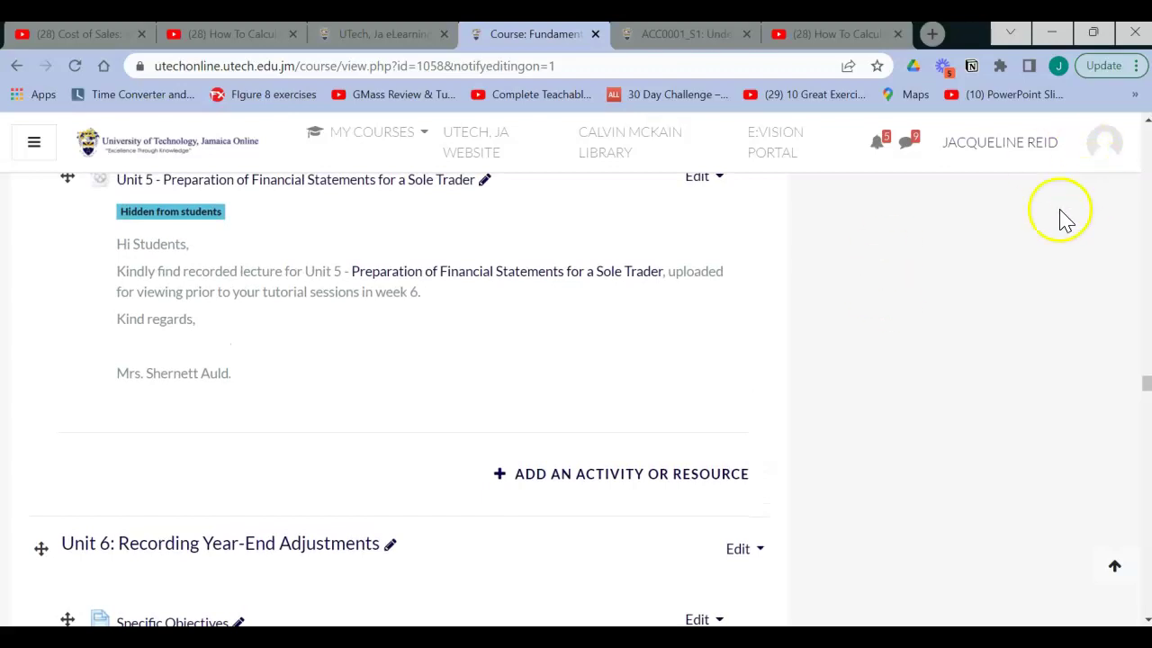
{"action": "left_click", "coordinate": [630, 484]}
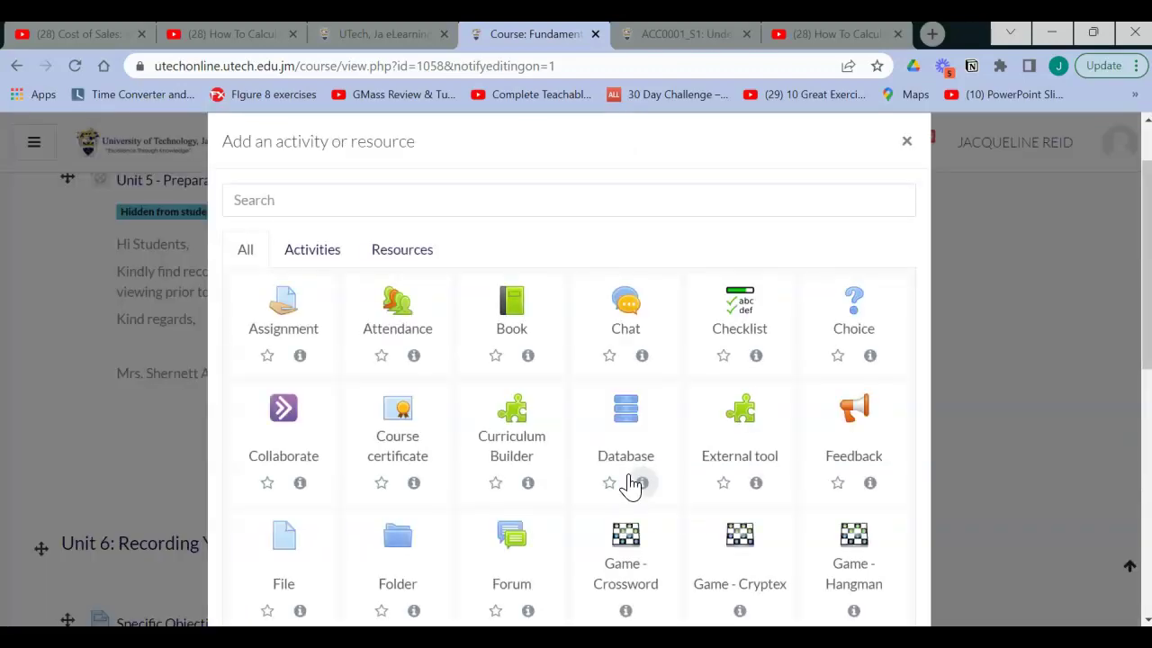
{"action": "scroll", "coordinate": [630, 484], "scroll_direction": "down", "scroll_amount": 3}
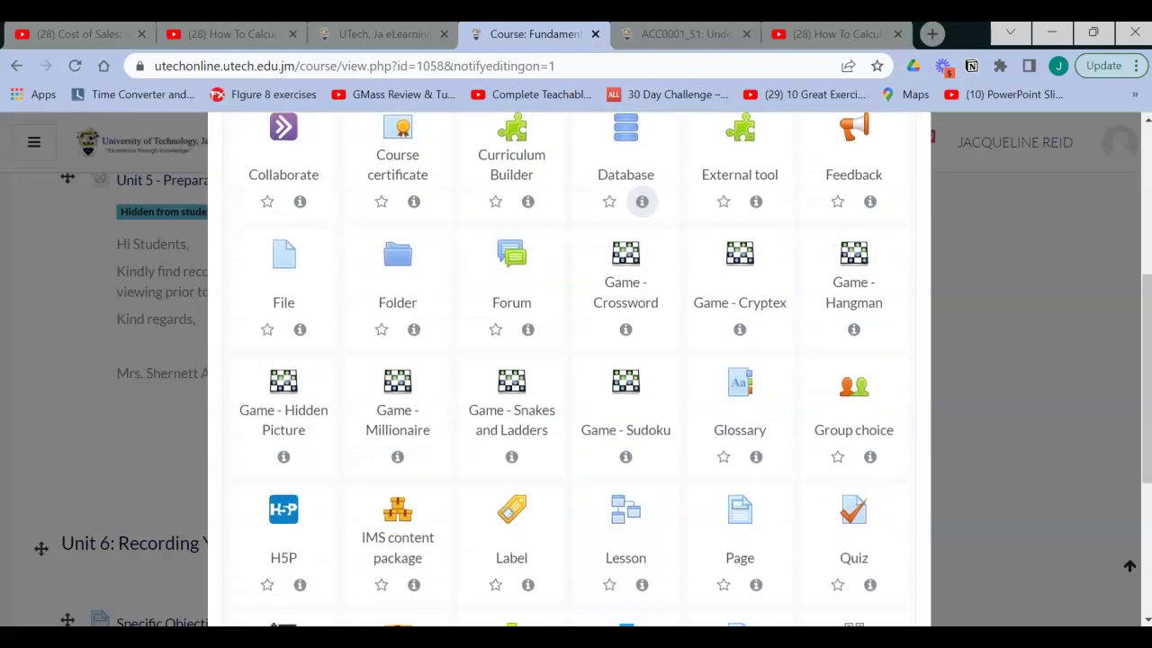
{"action": "left_click", "coordinate": [621, 509]}
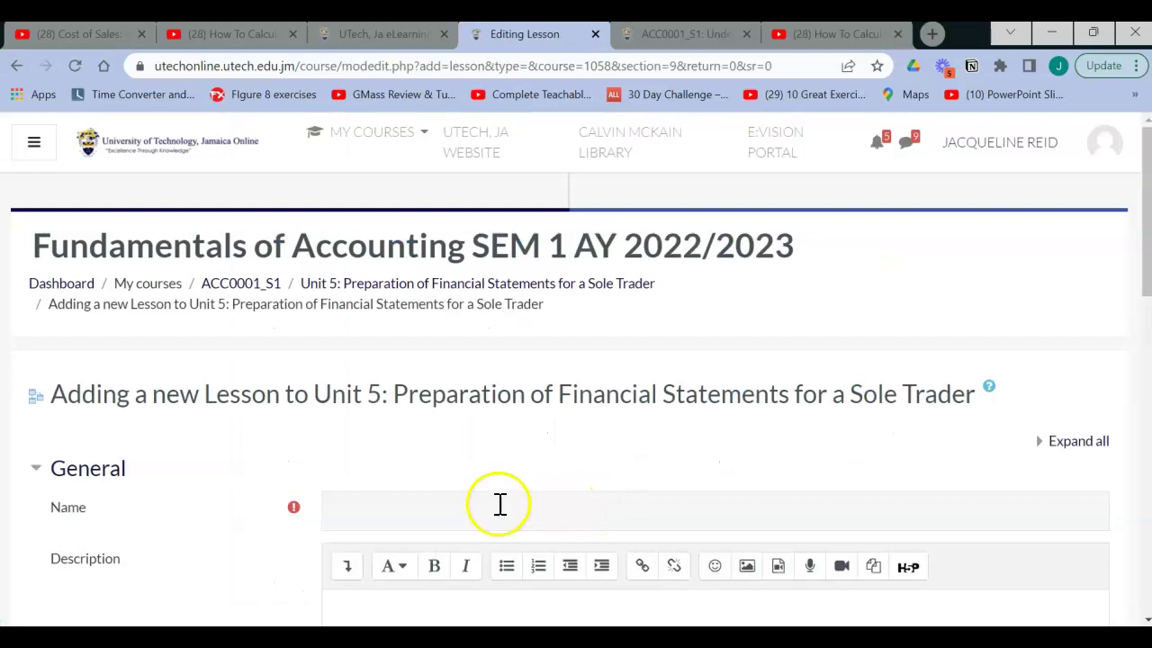
- Name the lesson "Unit 5 - Preparing the Statement of Profit and Loss"
{"action": "left_click", "coordinate": [384, 511]}
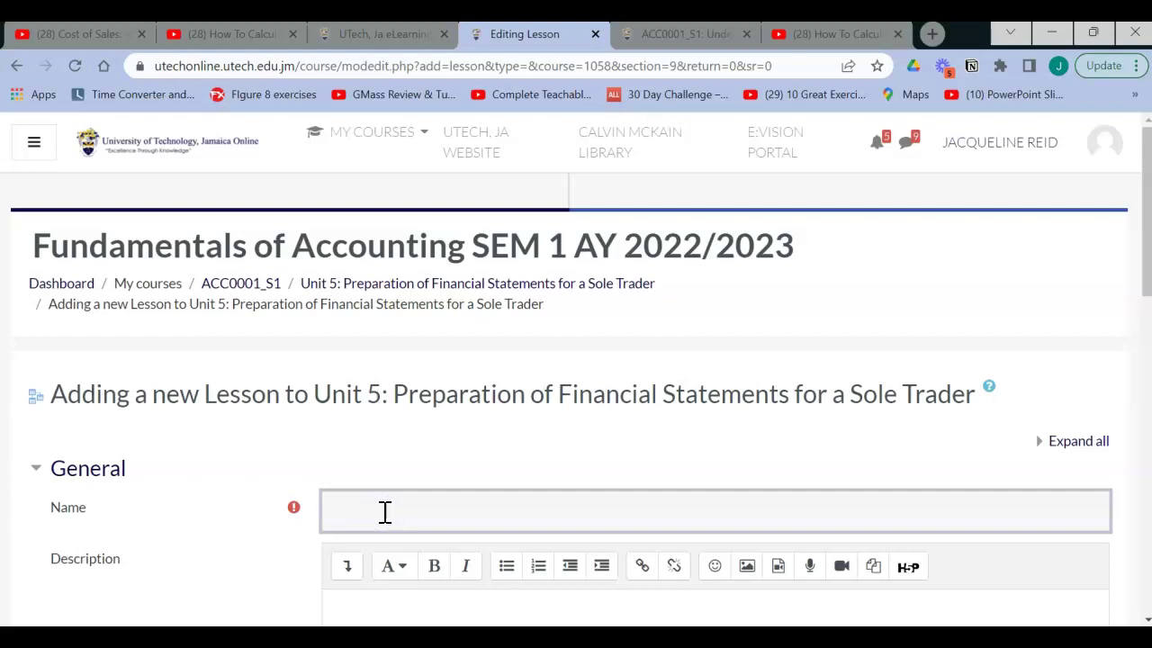
{"action": "type", "text": "Unit 5 - Preparing the Statement"}
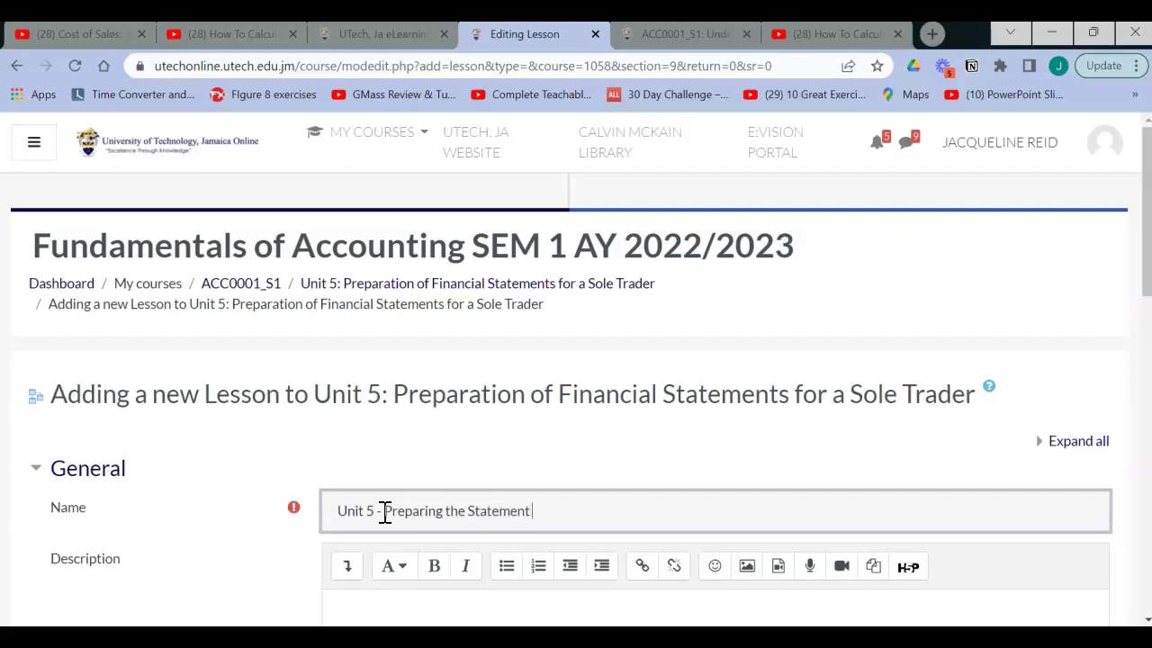
{"action": "type", "text": " of Profit and Loss"}
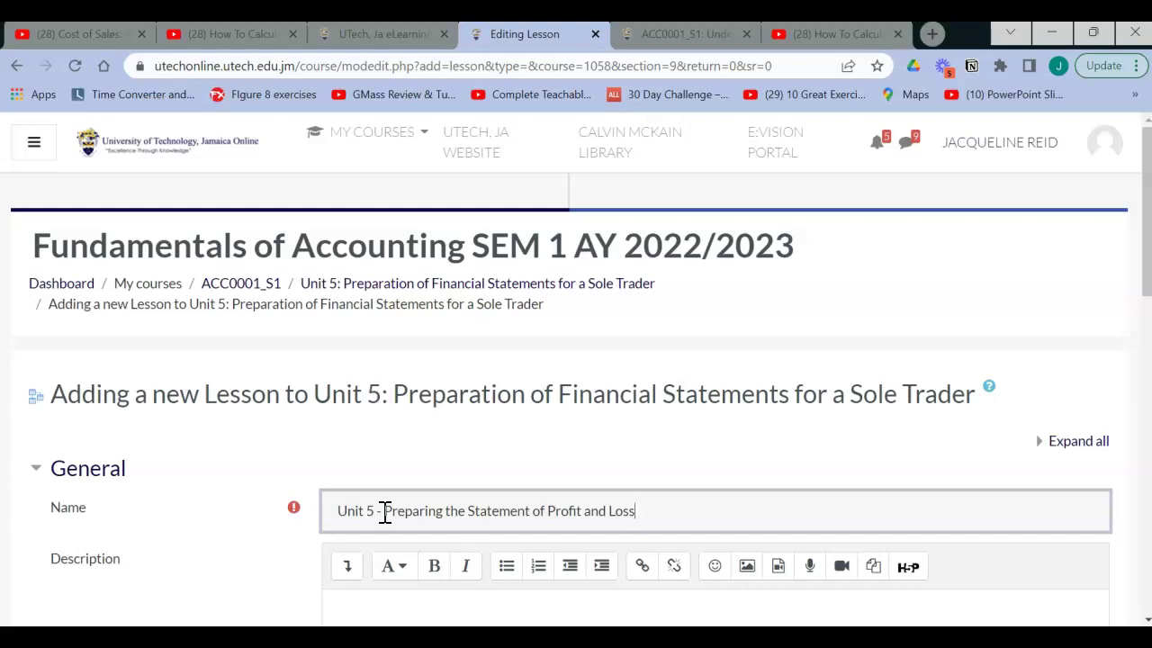
- Expand the lesson's Appearance settings and review the progress bar and display menu options
{"action": "scroll", "coordinate": [384, 512], "scroll_direction": "down", "scroll_amount": 2}
{"action": "scroll", "coordinate": [592, 399], "scroll_direction": "down", "scroll_amount": 3}
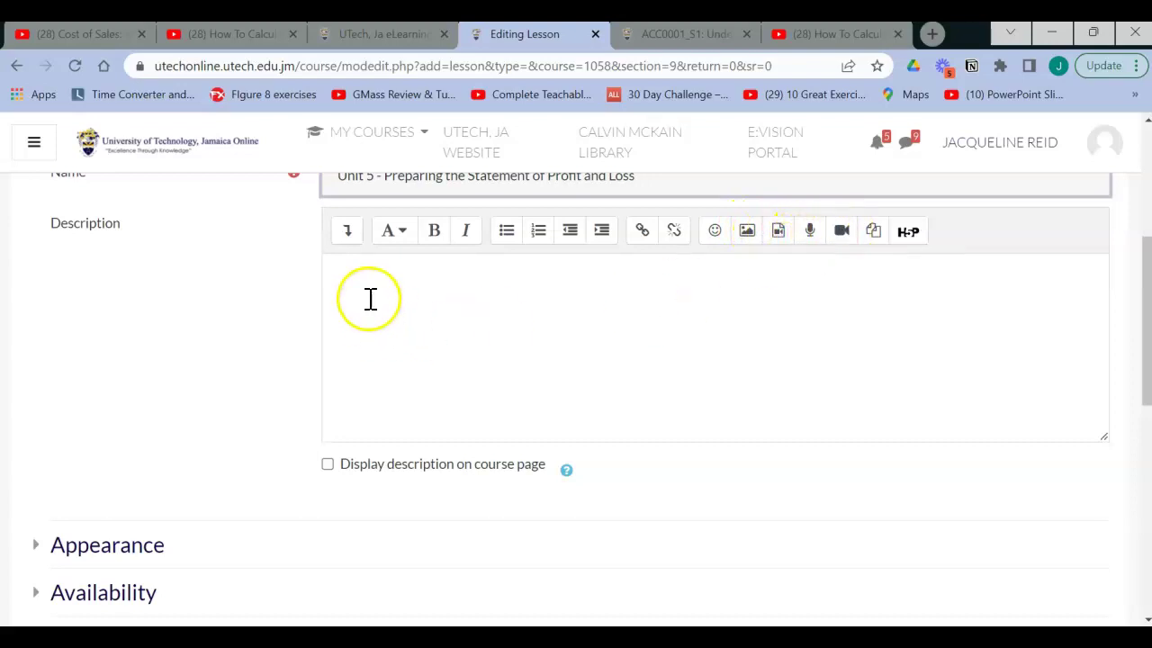
{"action": "left_click", "coordinate": [107, 551]}
{"action": "scroll", "coordinate": [108, 558], "scroll_direction": "down", "scroll_amount": 4}
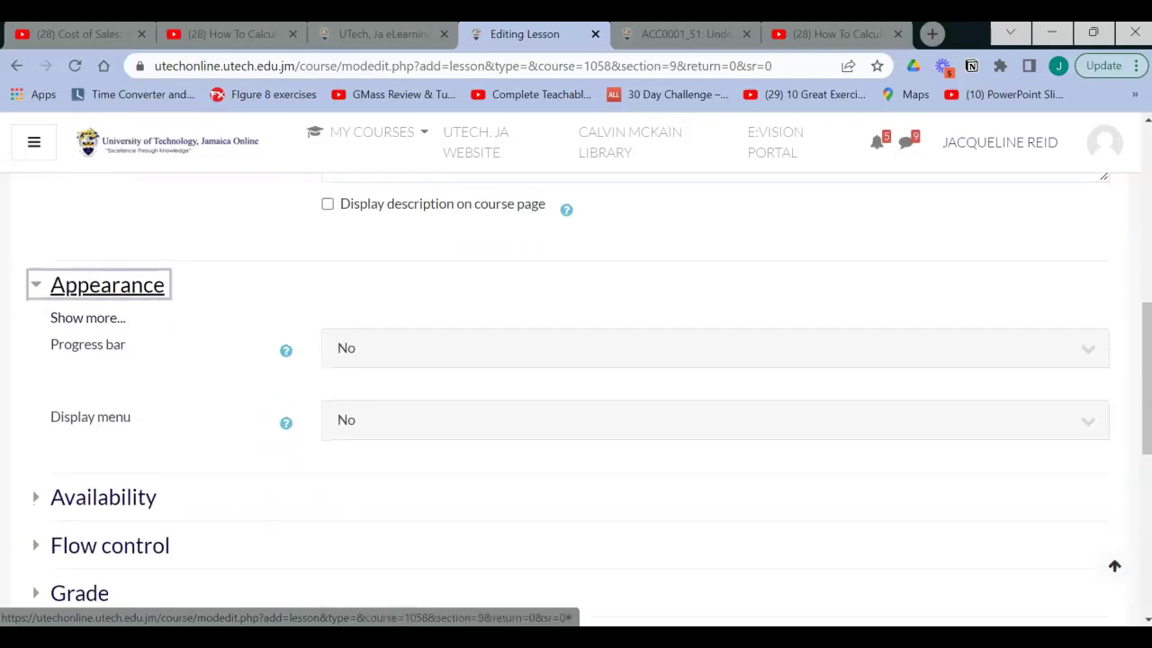
{"action": "scroll", "coordinate": [568, 392], "scroll_direction": "up", "scroll_amount": 1}
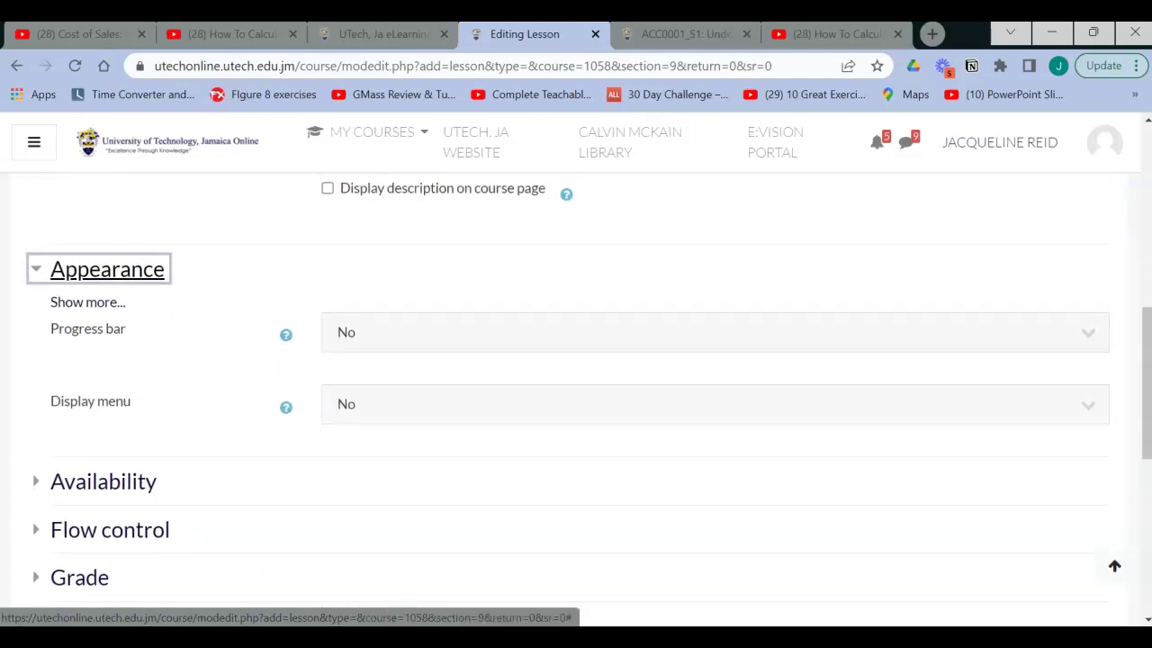
- Enable the lesson's available-from date, deadline and time limit, and set the time limit to 30 minutes
{"action": "left_click", "coordinate": [103, 482]}
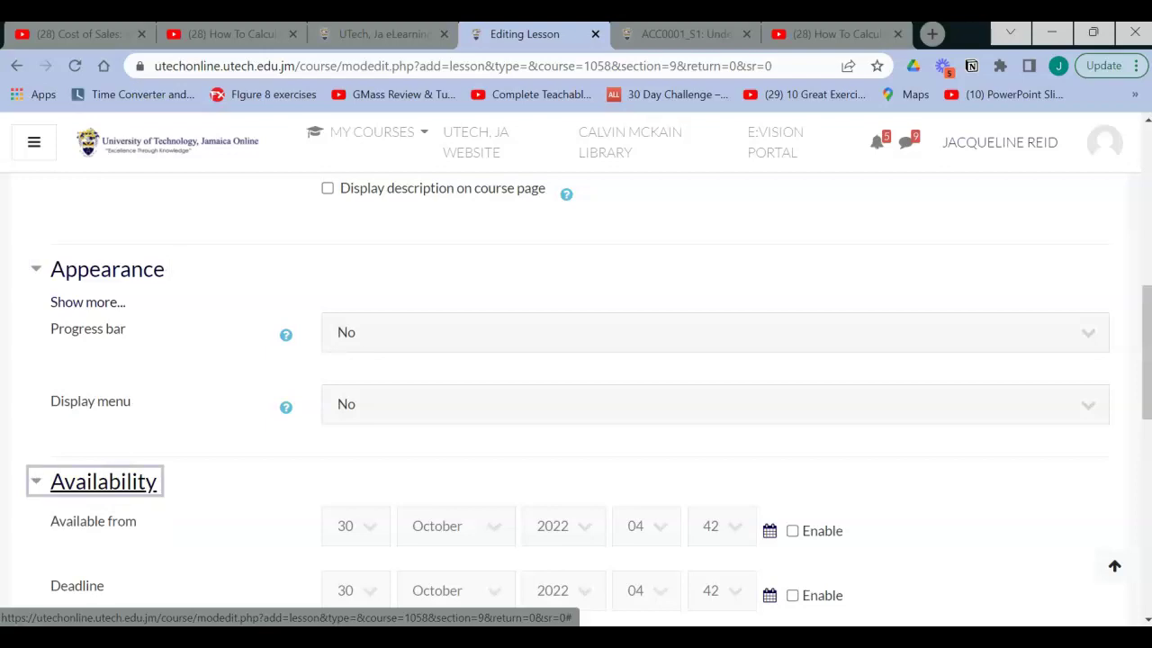
{"action": "scroll", "coordinate": [629, 585], "scroll_direction": "down", "scroll_amount": 2}
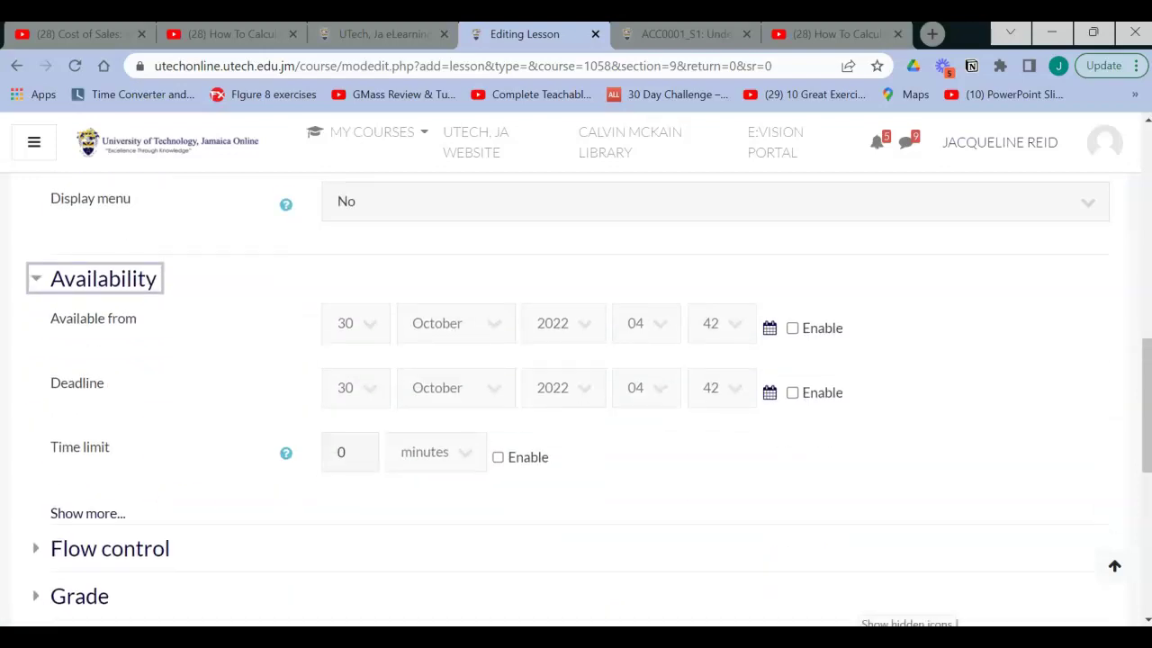
{"action": "left_click", "coordinate": [793, 329]}
{"action": "left_click", "coordinate": [793, 392]}
{"action": "left_click", "coordinate": [498, 457]}
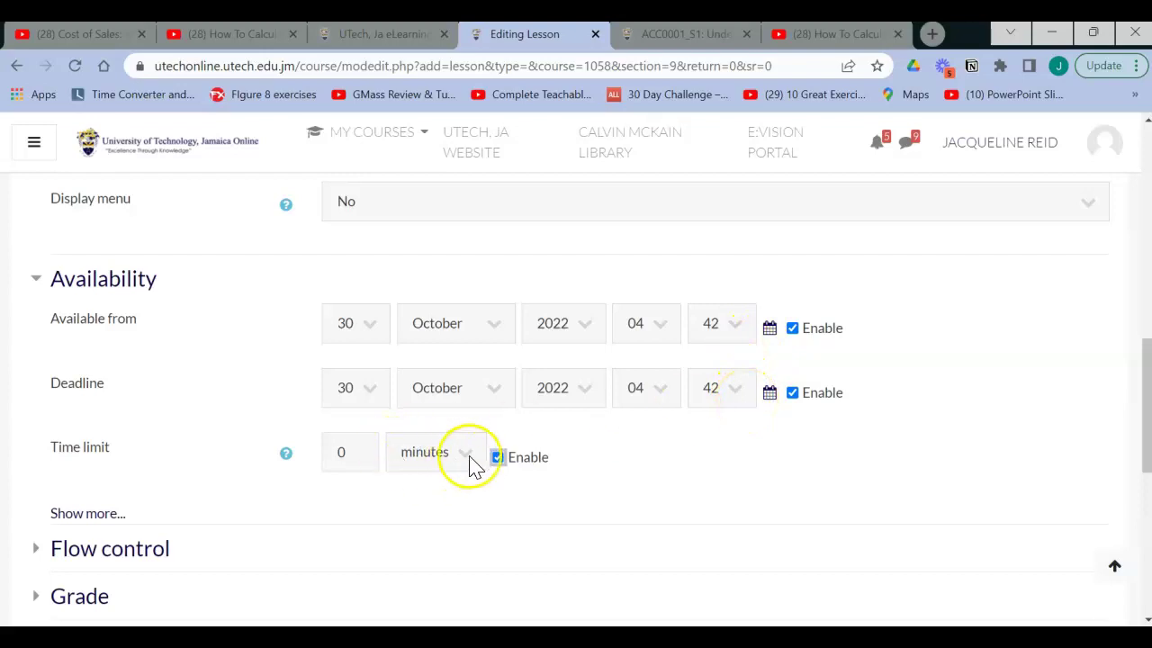
{"action": "double_click", "coordinate": [334, 452]}
{"action": "type", "text": "30"}
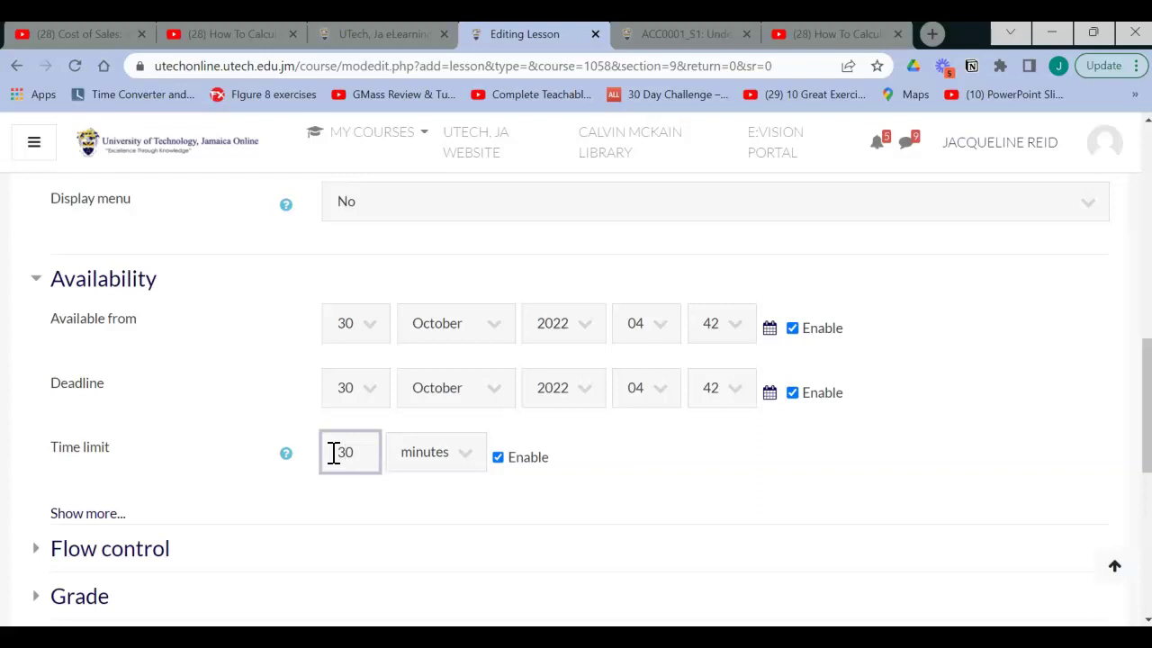
- In the lesson's Grade settings, choose Point as the grade type and delete the last digit of the maximum grade
{"action": "scroll", "coordinate": [333, 453], "scroll_direction": "down", "scroll_amount": 2}
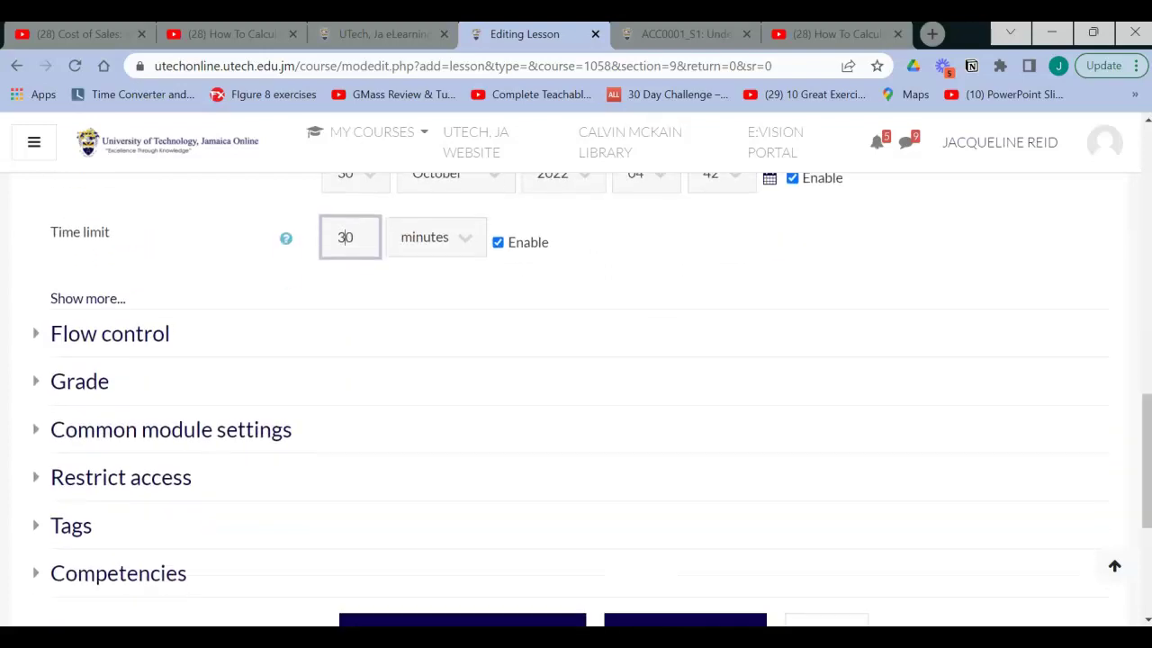
{"action": "left_click", "coordinate": [87, 385]}
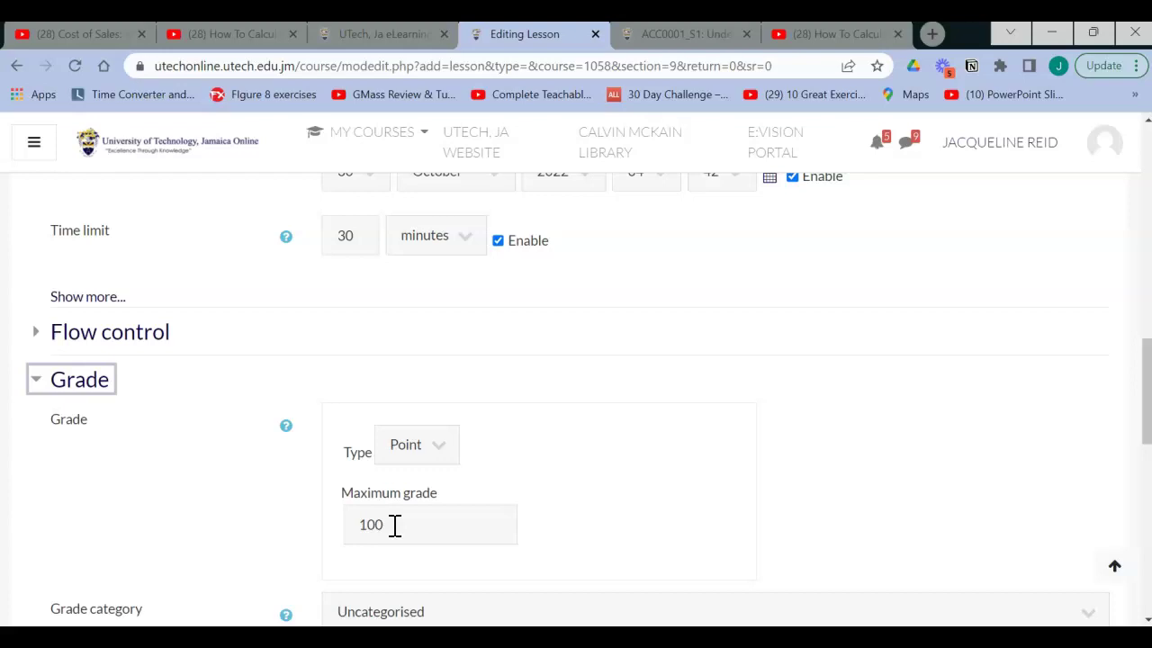
{"action": "left_click", "coordinate": [433, 453]}
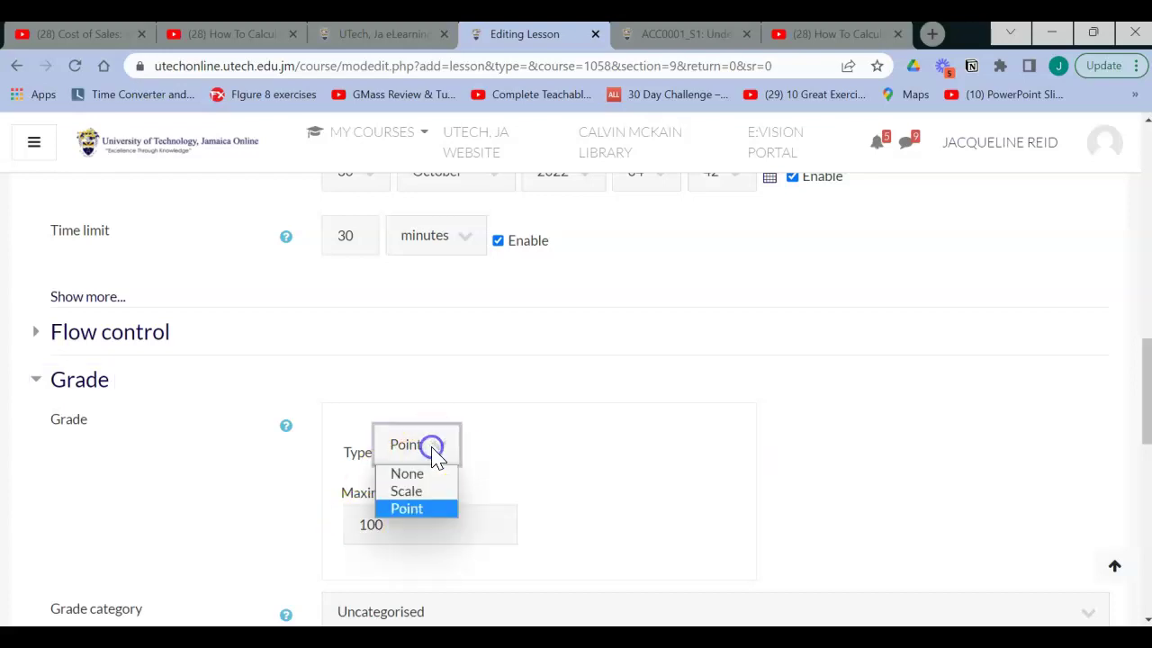
{"action": "left_click", "coordinate": [412, 509]}
{"action": "left_click", "coordinate": [402, 522]}
{"action": "key", "text": "BackSpace"}
- Set Practice lesson to No and Re-takes allowed to Yes in the lesson's grade settings
{"action": "scroll", "coordinate": [389, 529], "scroll_direction": "down", "scroll_amount": 4}
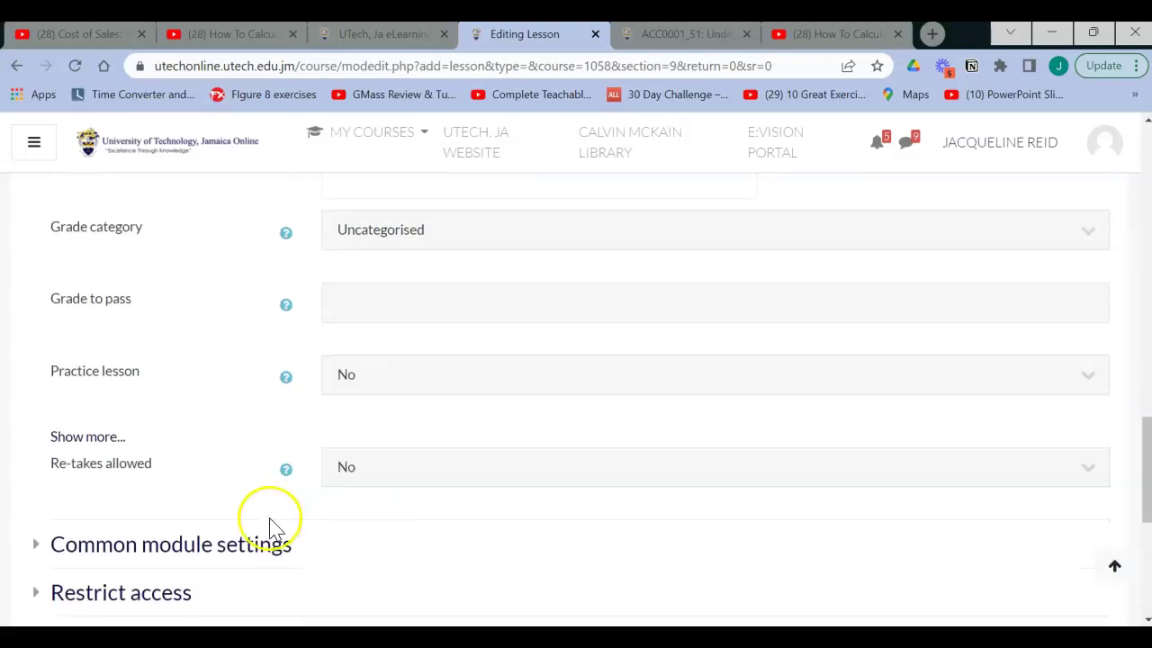
{"action": "left_click", "coordinate": [349, 382]}
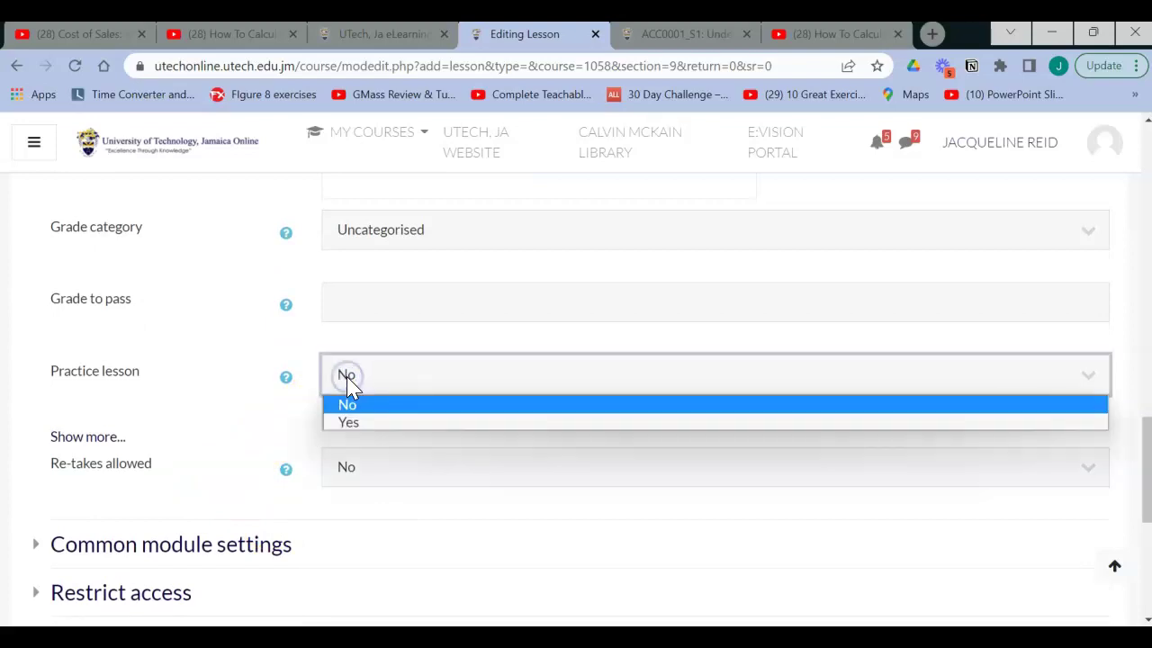
{"action": "left_click", "coordinate": [365, 404]}
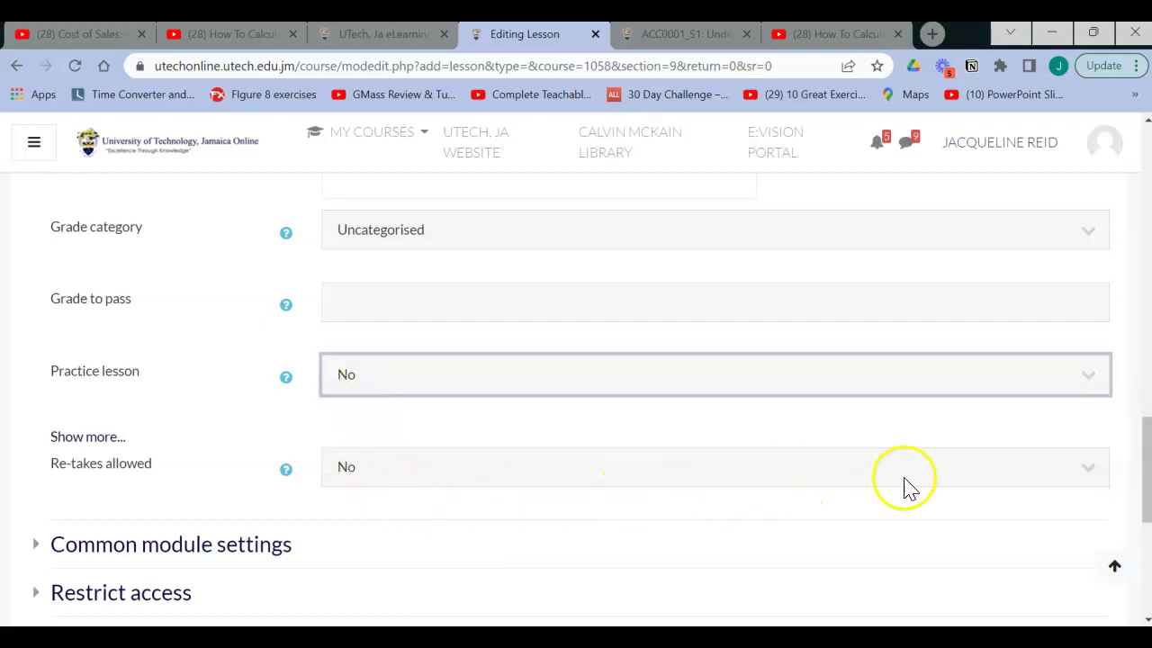
{"action": "left_click", "coordinate": [1086, 475]}
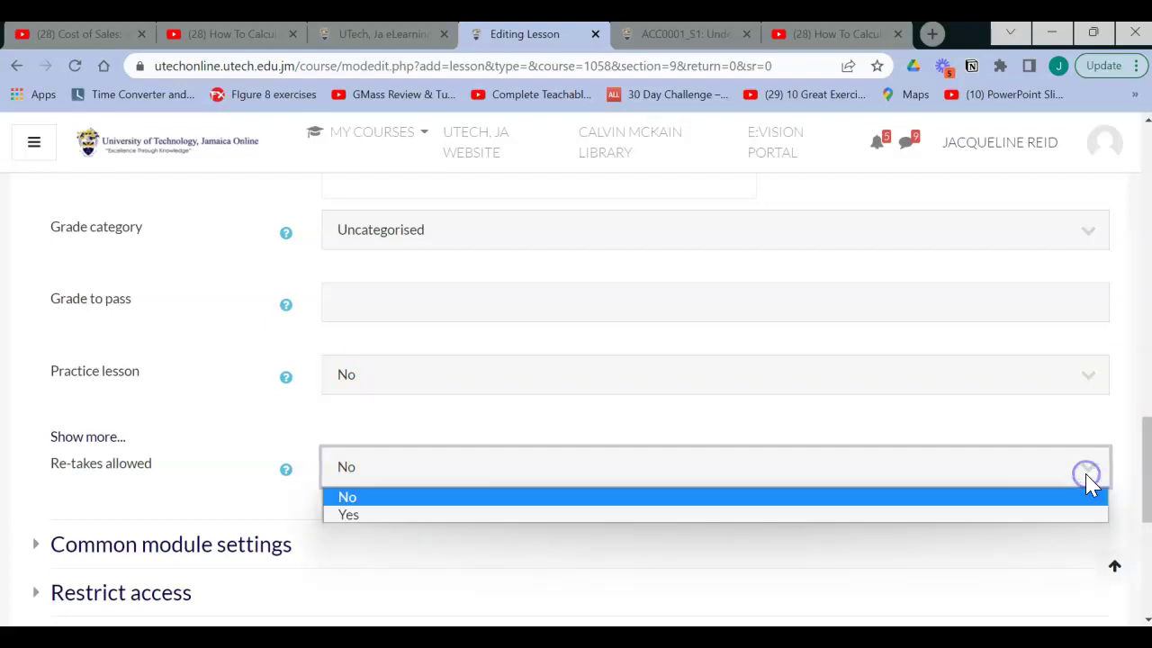
{"action": "left_click", "coordinate": [526, 518]}
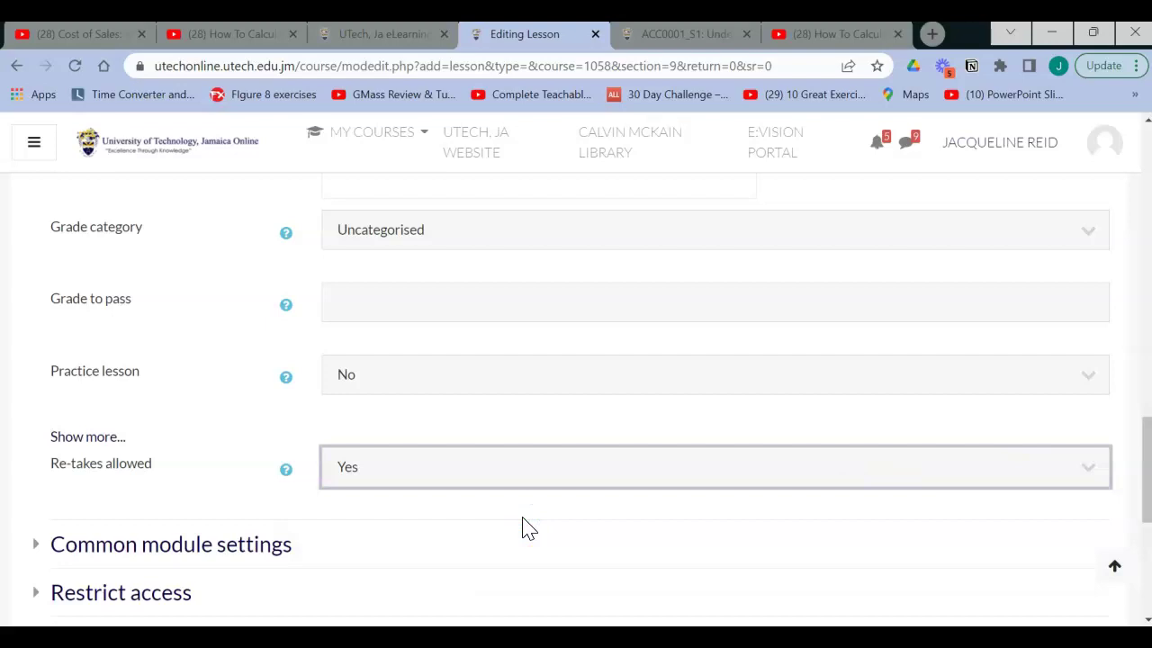
- Save the new lesson and return to the course page
{"action": "scroll", "coordinate": [528, 529], "scroll_direction": "down", "scroll_amount": 2}
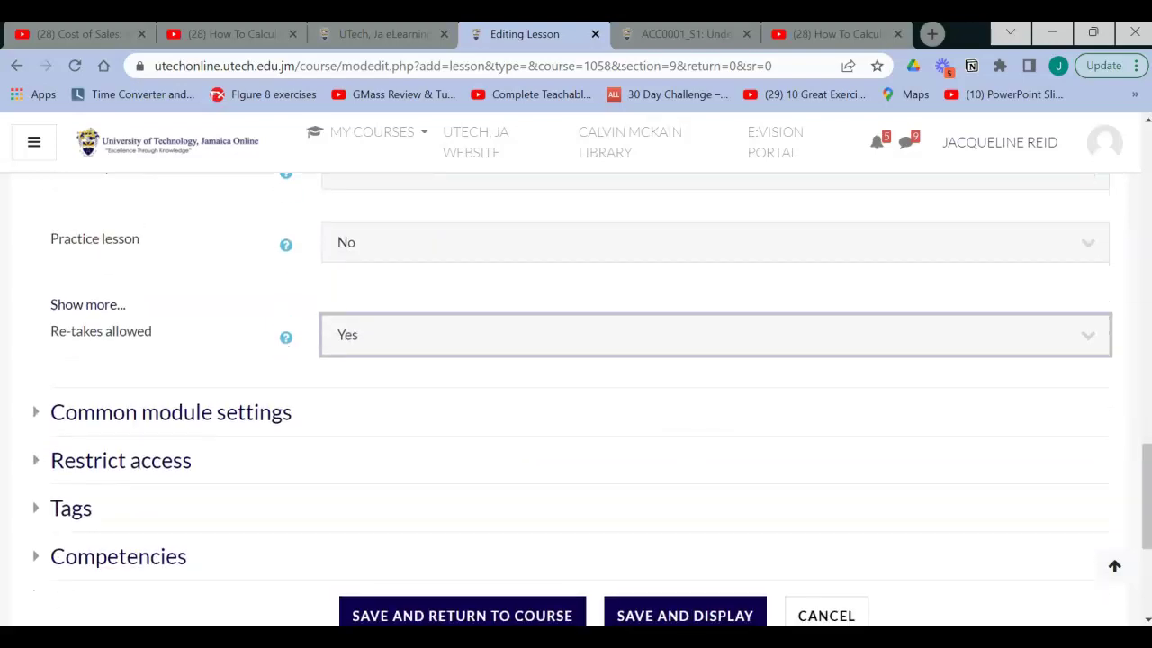
{"action": "scroll", "coordinate": [576, 399], "scroll_direction": "down", "scroll_amount": 1}
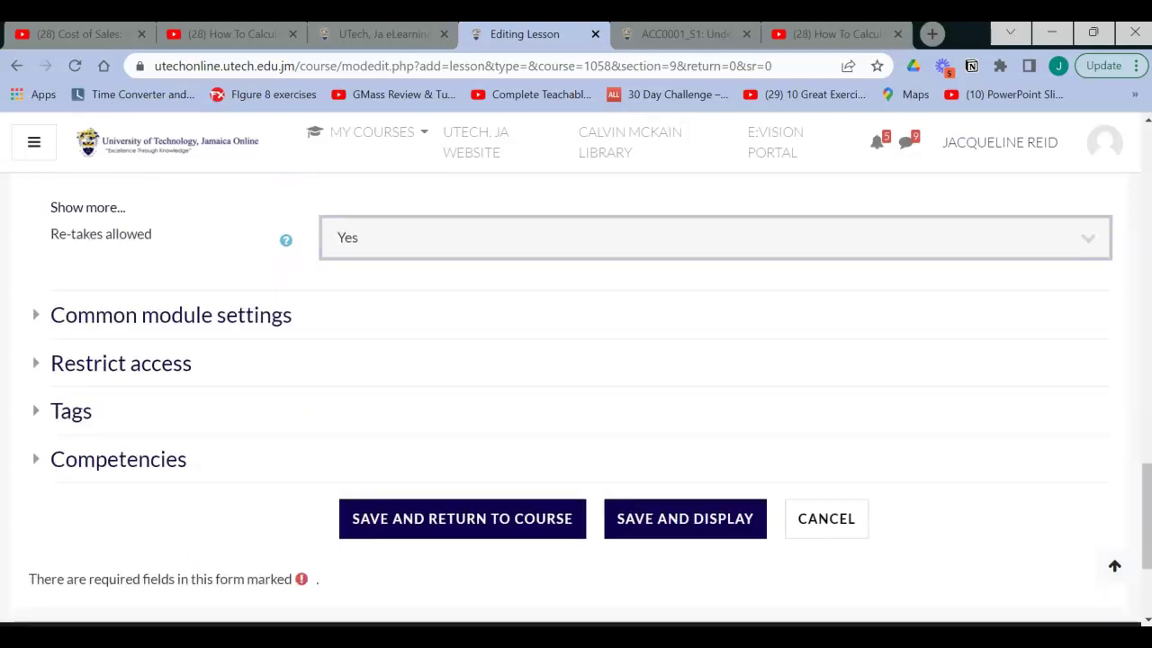
{"action": "left_click", "coordinate": [462, 518]}
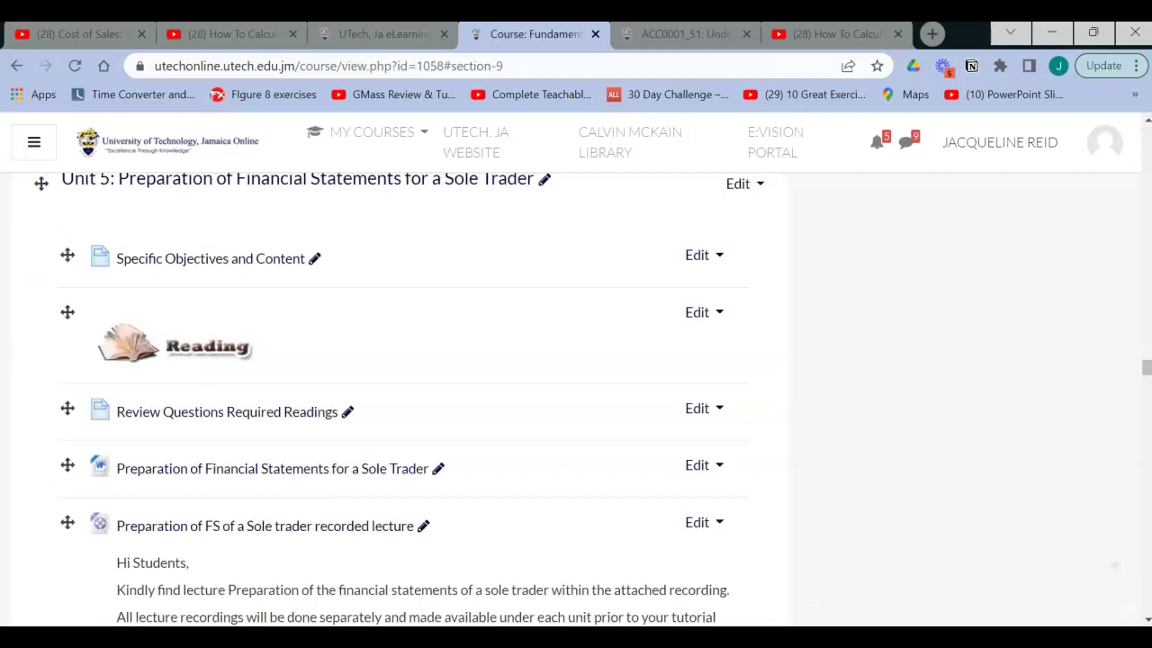
- Reopen the settings of the Unit 5 - Preparing the Statement of Profit and Loss lesson, look through them and return to the course page
{"action": "scroll", "coordinate": [399, 400], "scroll_direction": "down", "scroll_amount": 5}
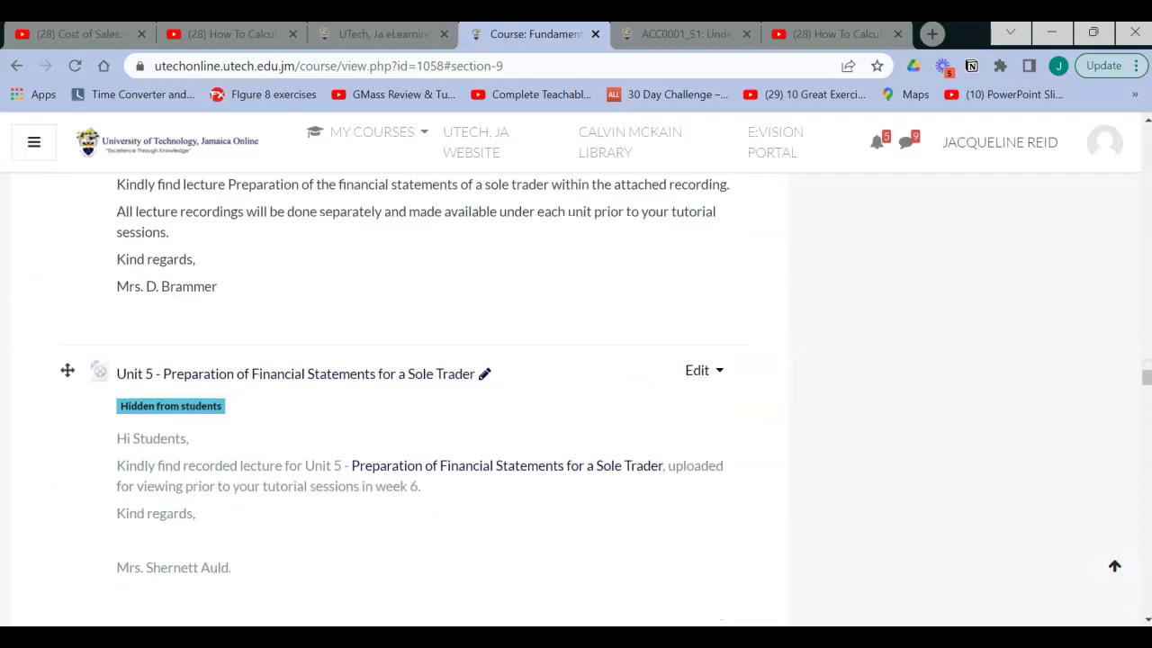
{"action": "scroll", "coordinate": [400, 400], "scroll_direction": "down", "scroll_amount": 2}
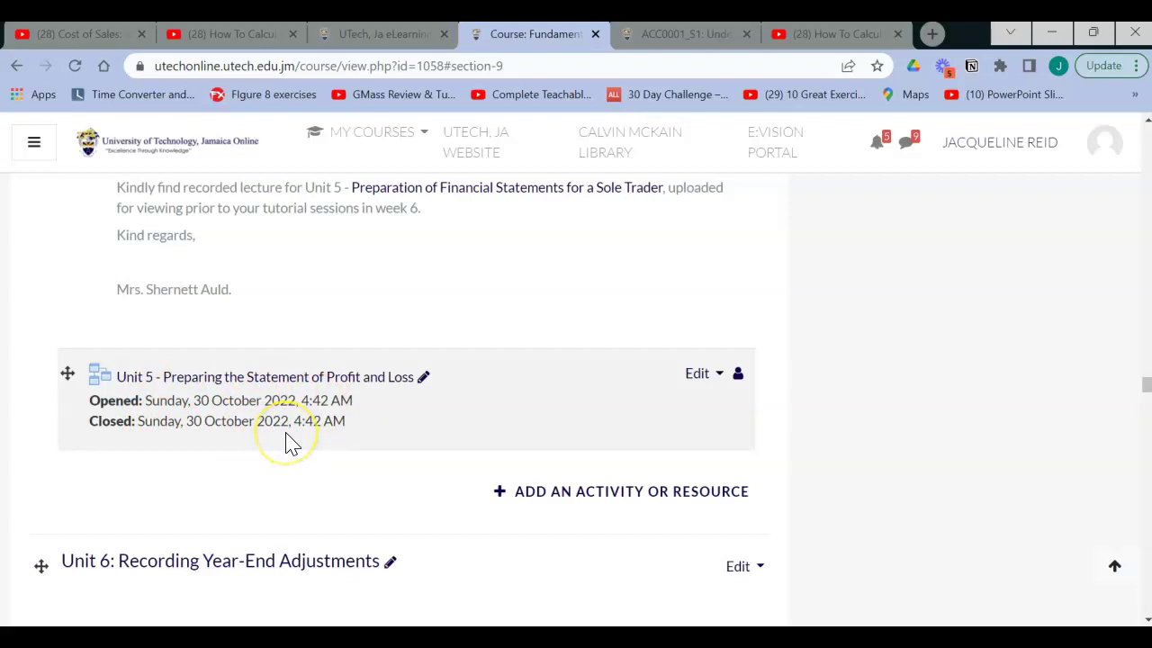
{"action": "left_click", "coordinate": [717, 376]}
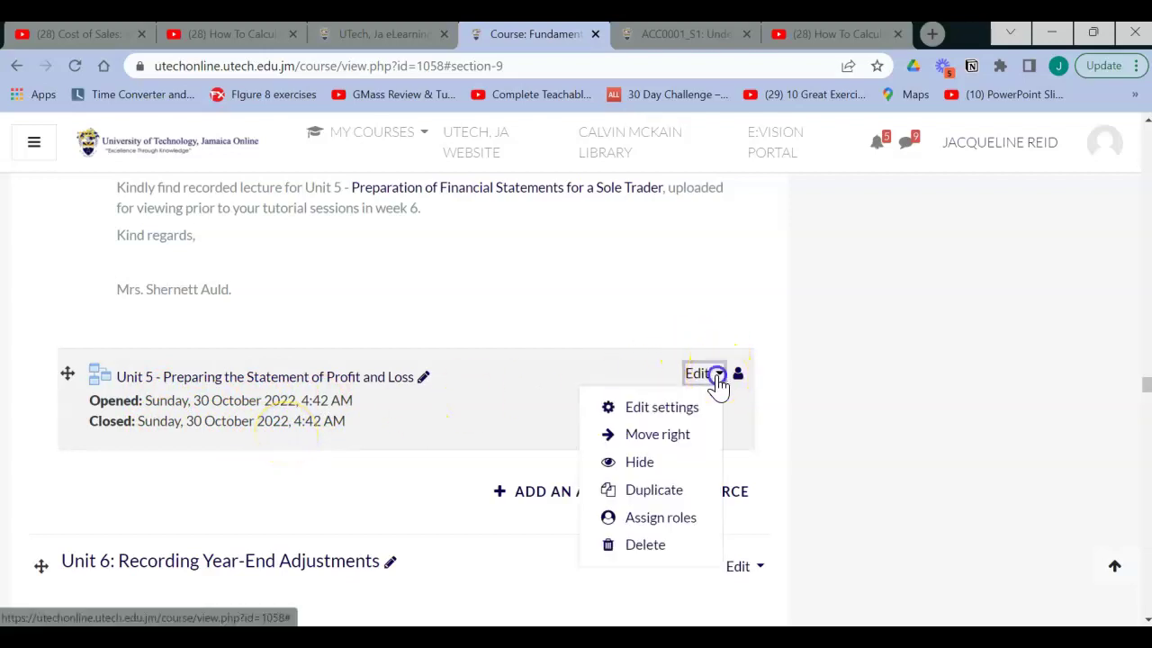
{"action": "left_click", "coordinate": [658, 409]}
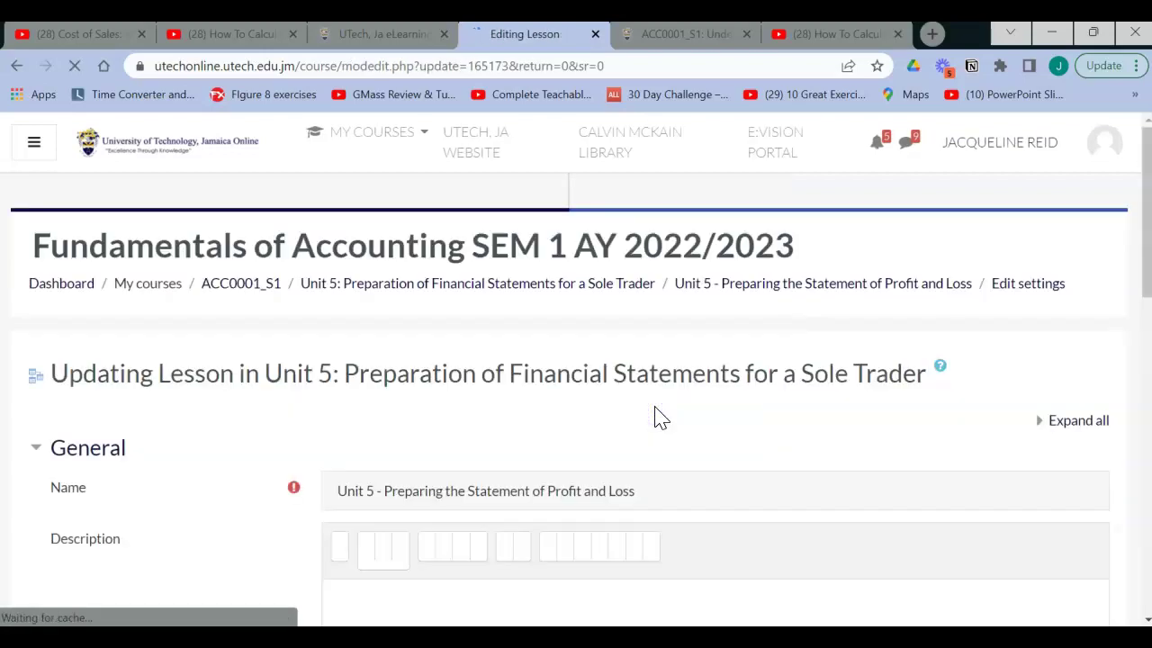
{"action": "scroll", "coordinate": [657, 415], "scroll_direction": "down", "scroll_amount": 7}
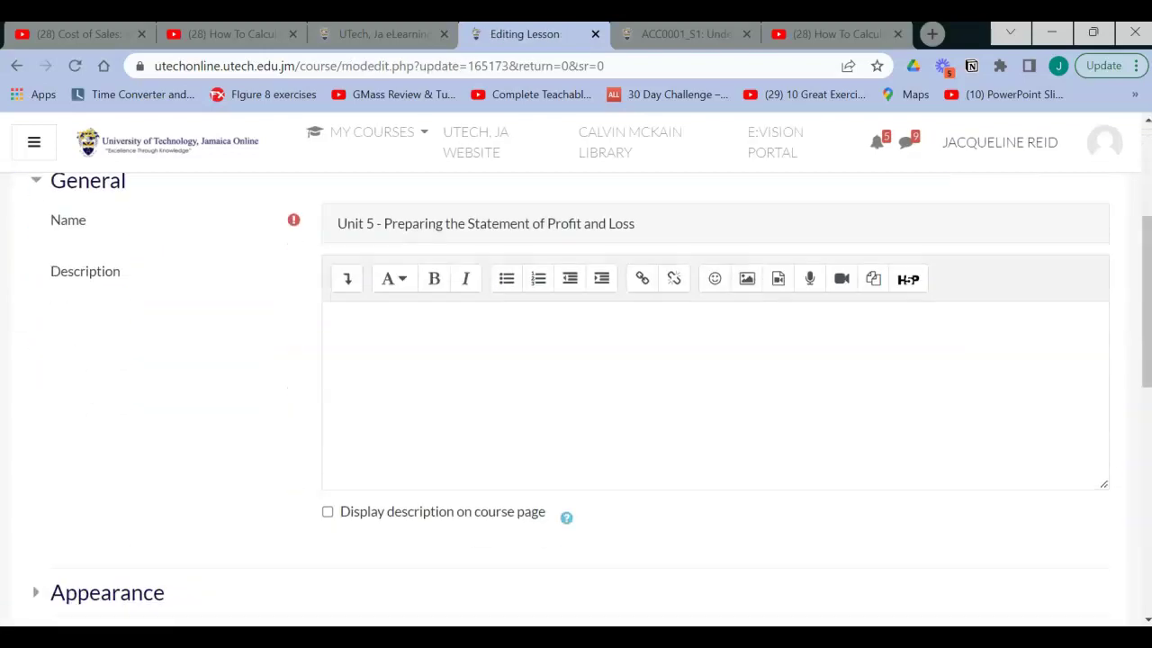
{"action": "scroll", "coordinate": [576, 404], "scroll_direction": "down", "scroll_amount": 3}
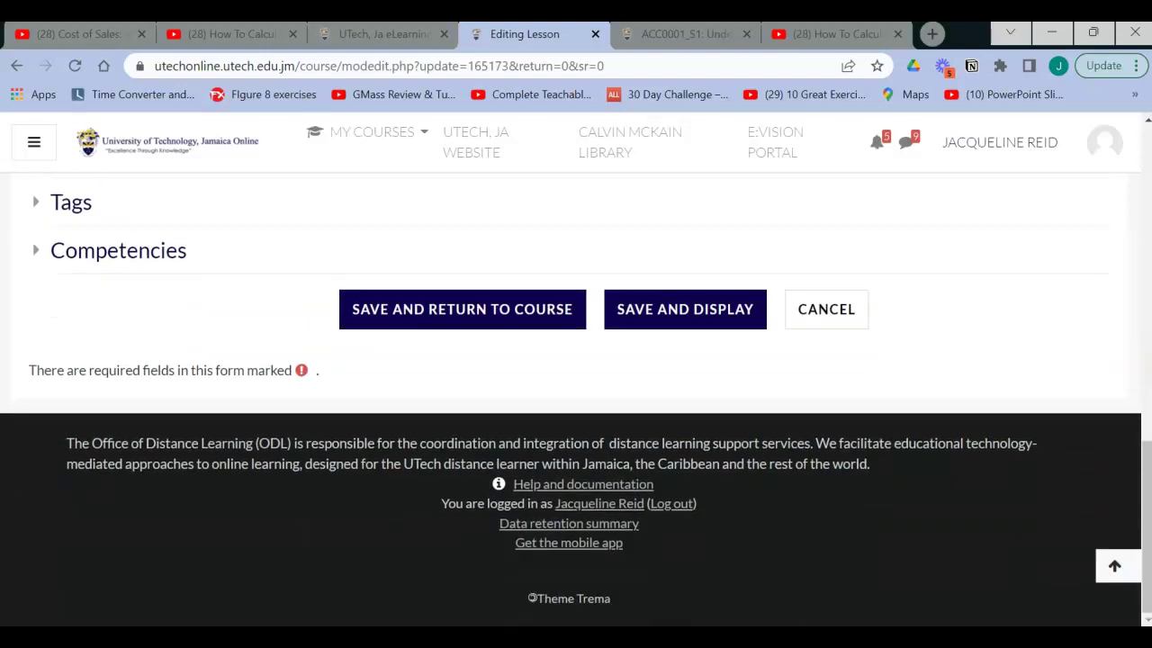
{"action": "key", "text": "Return"}
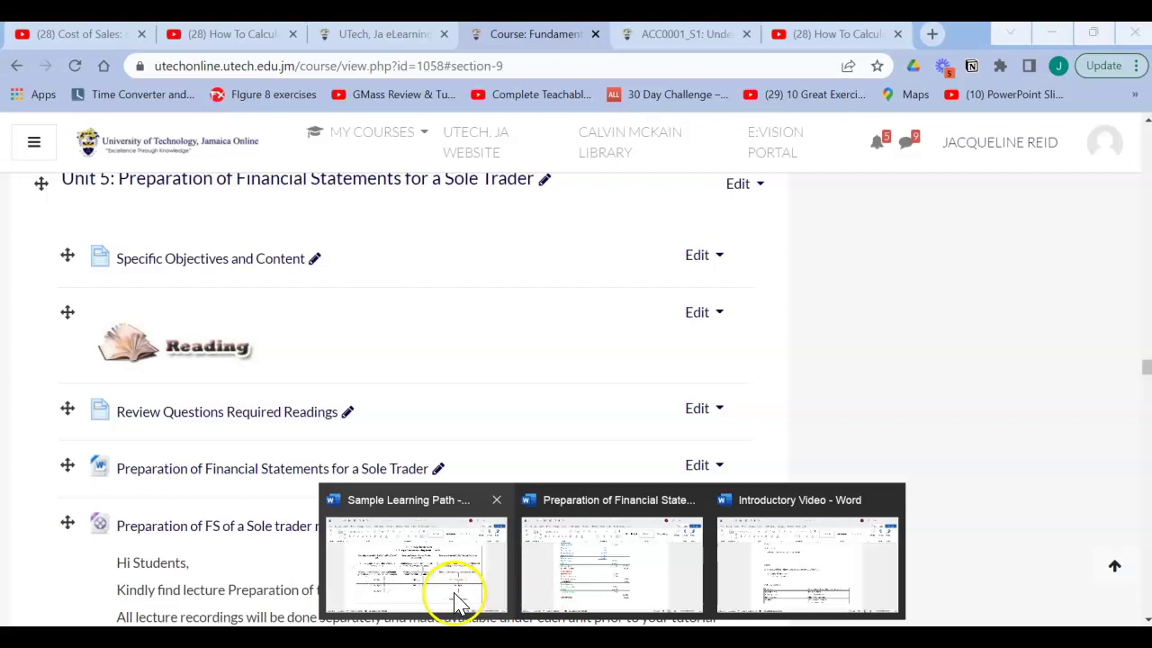
- Review the Unit 5 plan in the Sample Learning Path Word document and return to the lesson entry on the Moodle course page
{"action": "left_click", "coordinate": [457, 597]}
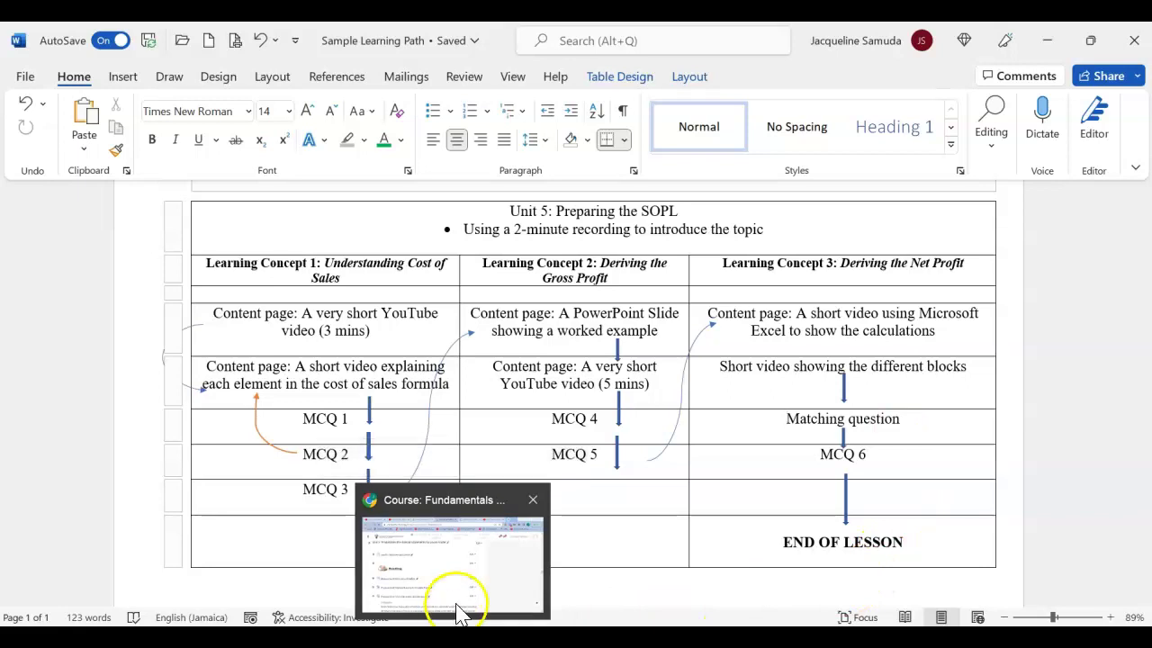
{"action": "left_click", "coordinate": [457, 610]}
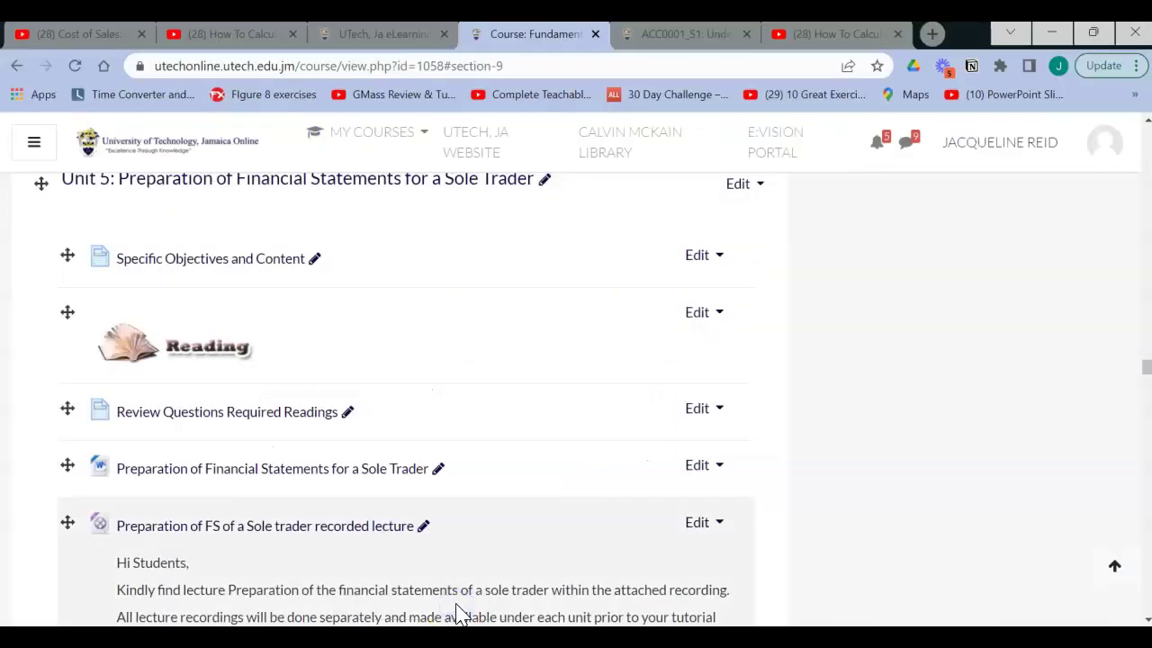
{"action": "scroll", "coordinate": [457, 610], "scroll_direction": "down", "scroll_amount": 3}
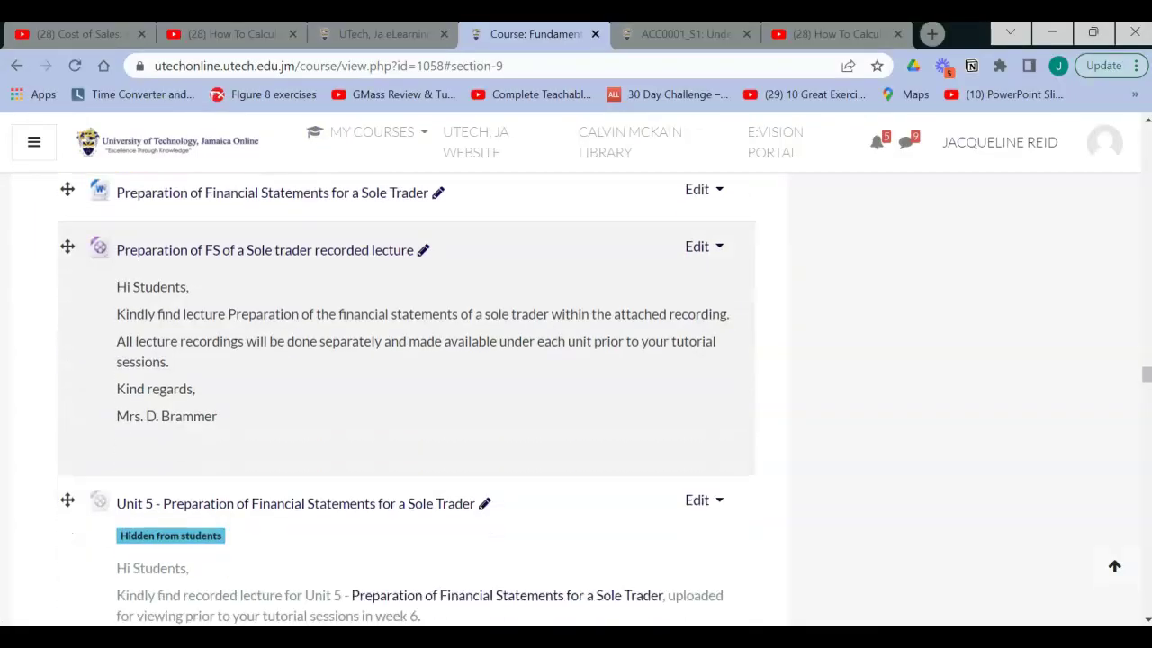
{"action": "scroll", "coordinate": [405, 395], "scroll_direction": "down", "scroll_amount": 5}
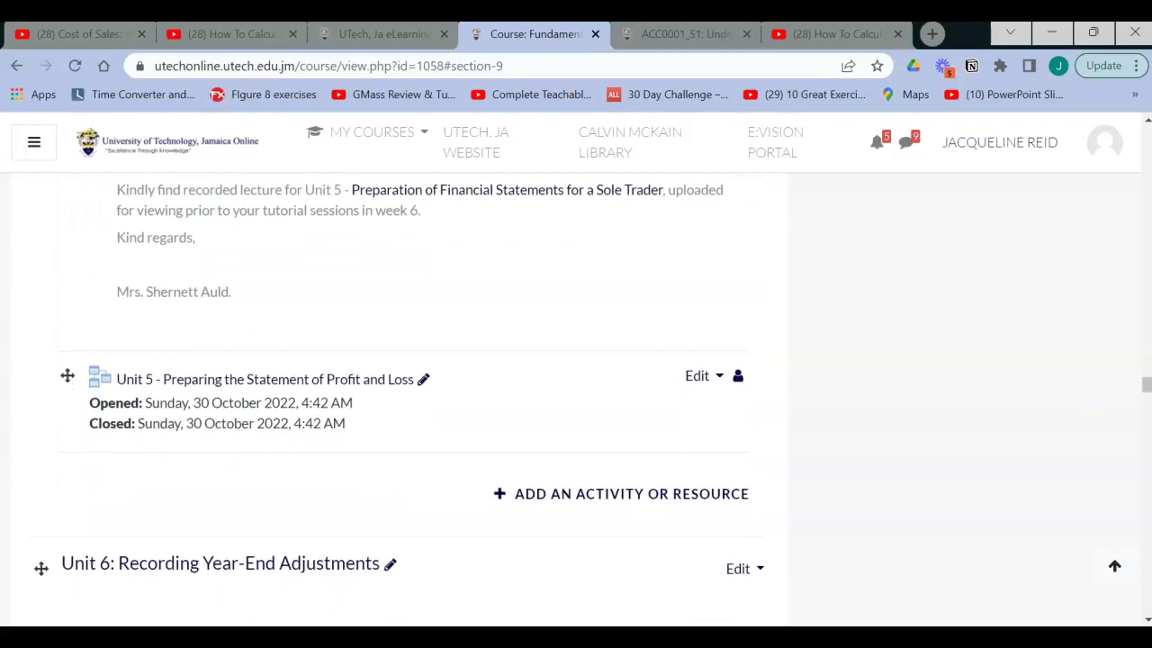
{"action": "left_click", "coordinate": [620, 493]}
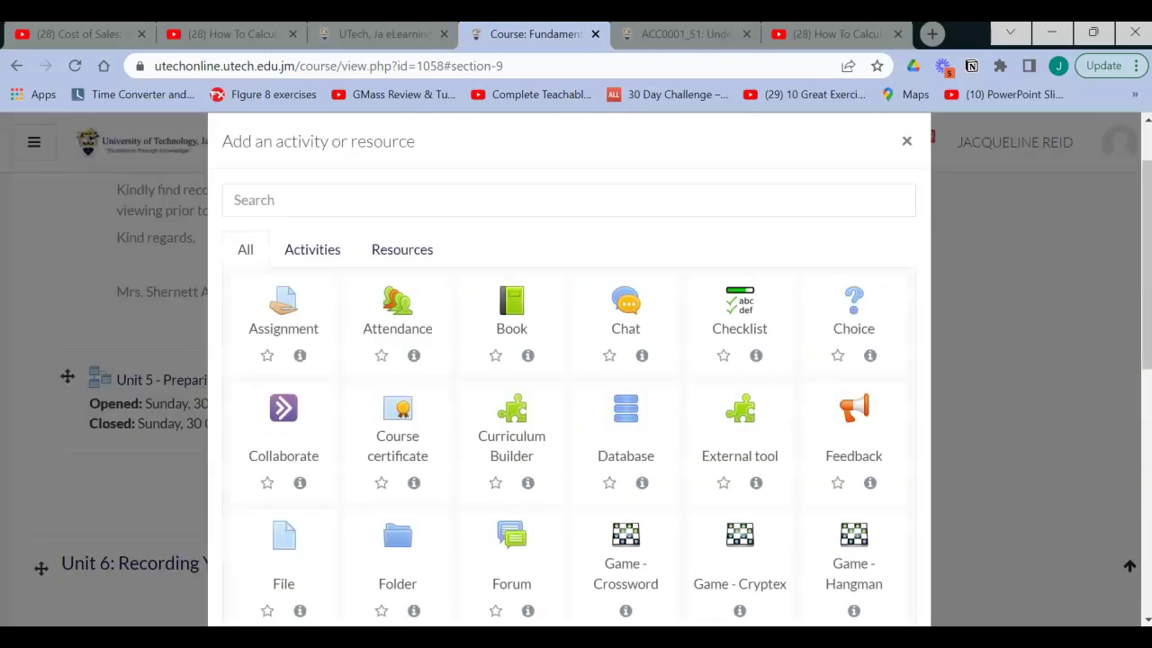
{"action": "scroll", "coordinate": [569, 360], "scroll_direction": "down", "scroll_amount": 3}
{"action": "scroll", "coordinate": [569, 360], "scroll_direction": "down", "scroll_amount": 3}
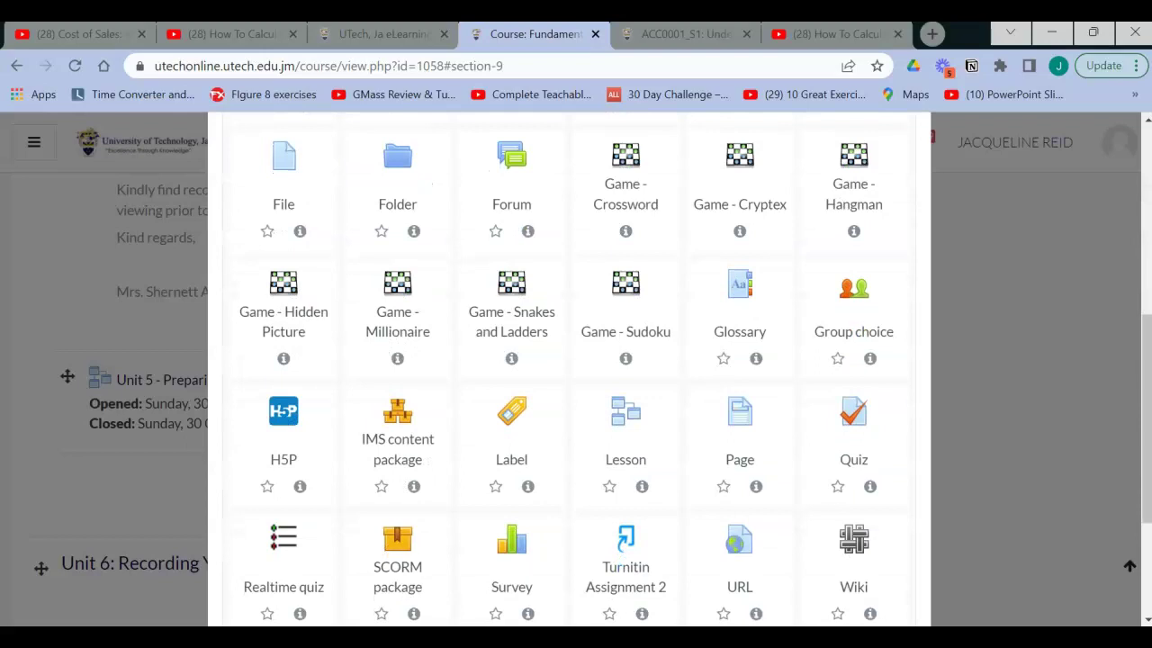
{"action": "key", "text": "Escape"}
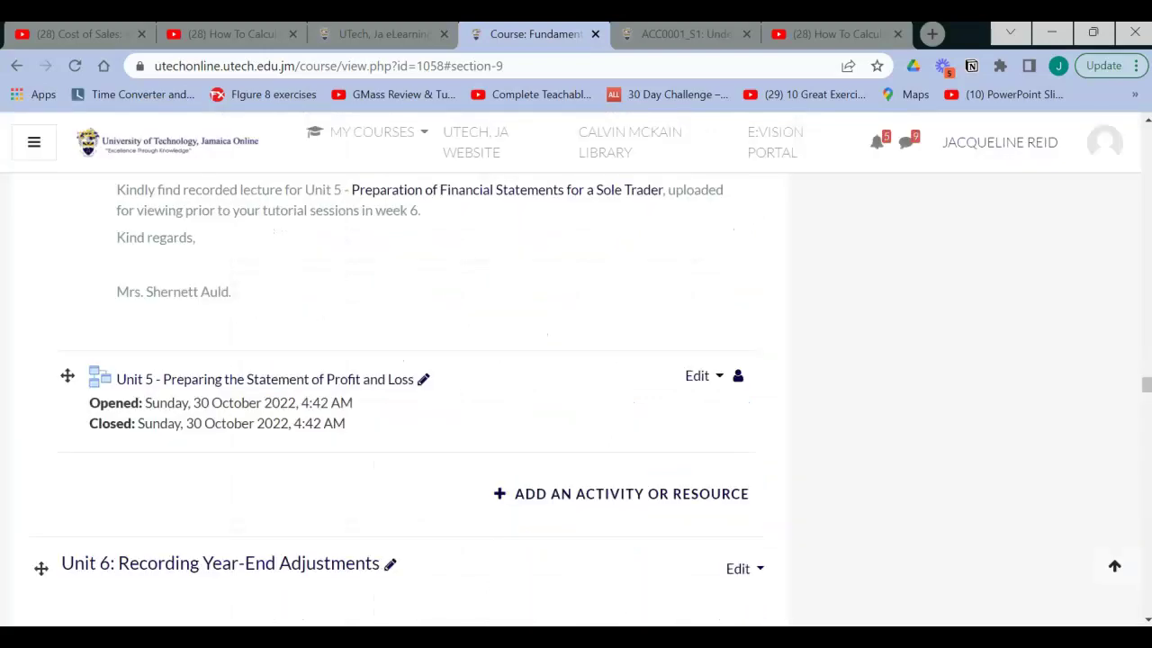